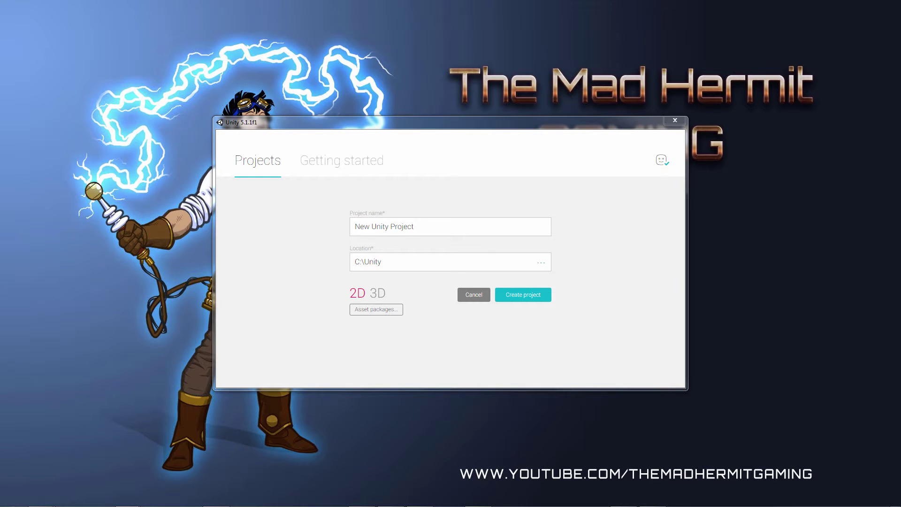
Create a 2D project named "Footsteps Demo Project" in the C:\Unity location.
left_click_drag(427, 228, 319, 231)
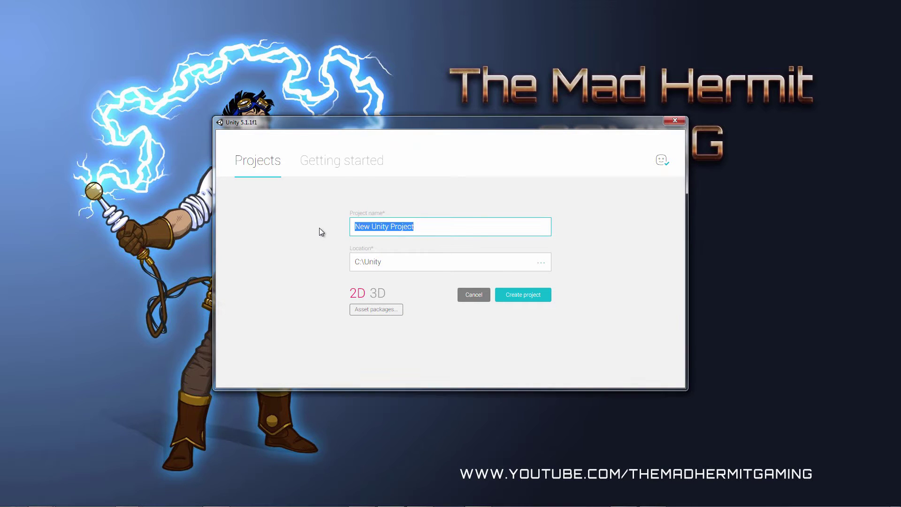
type("Demo Proje")
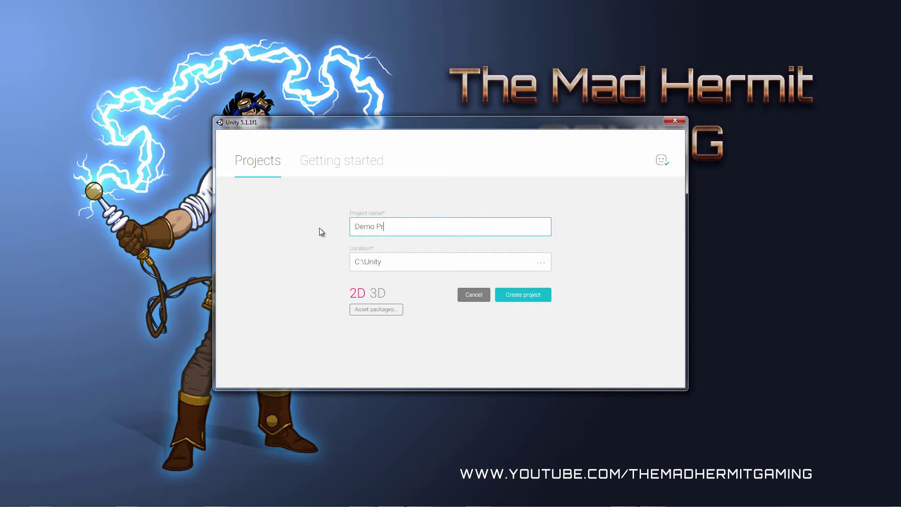
type("ct")
type("Footsteps")
left_click(511, 294)
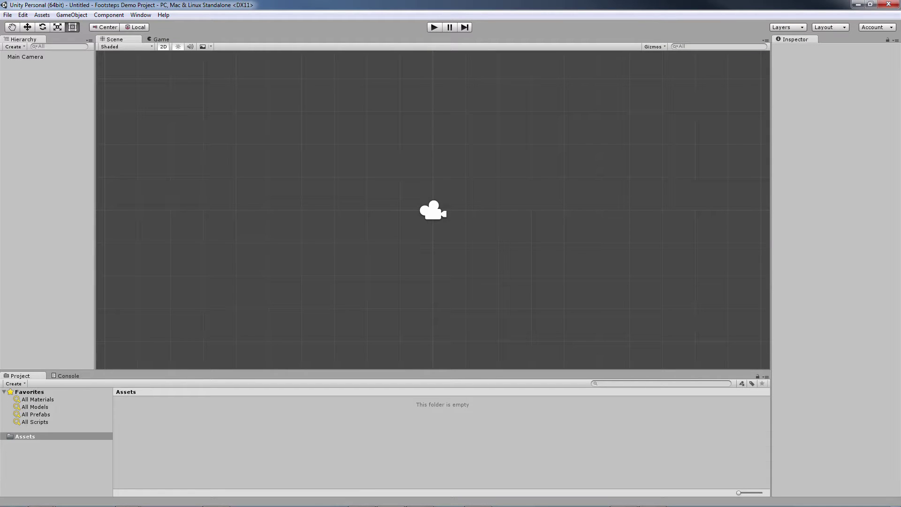
Import the entire custom package FootstepsSceneDesignerPro.unitypackage into the project's assets.
left_click(42, 17)
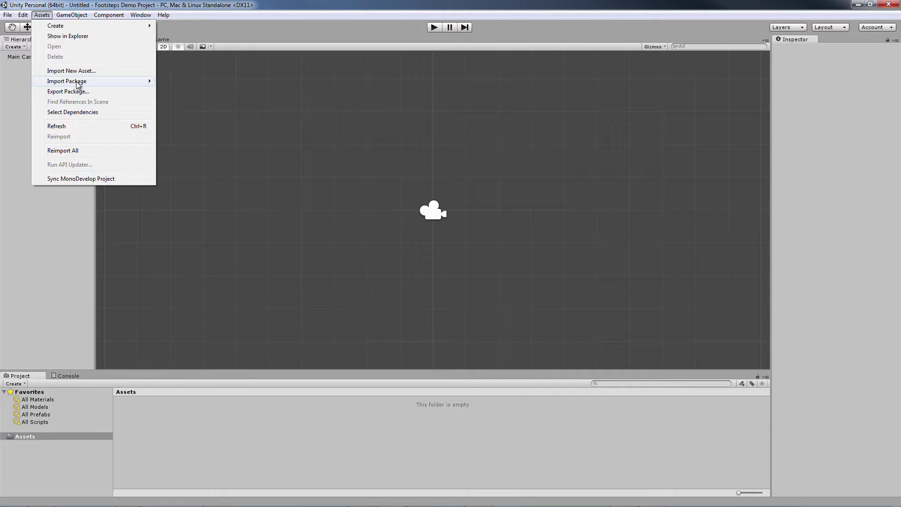
mouse_move(77, 84)
left_click(178, 82)
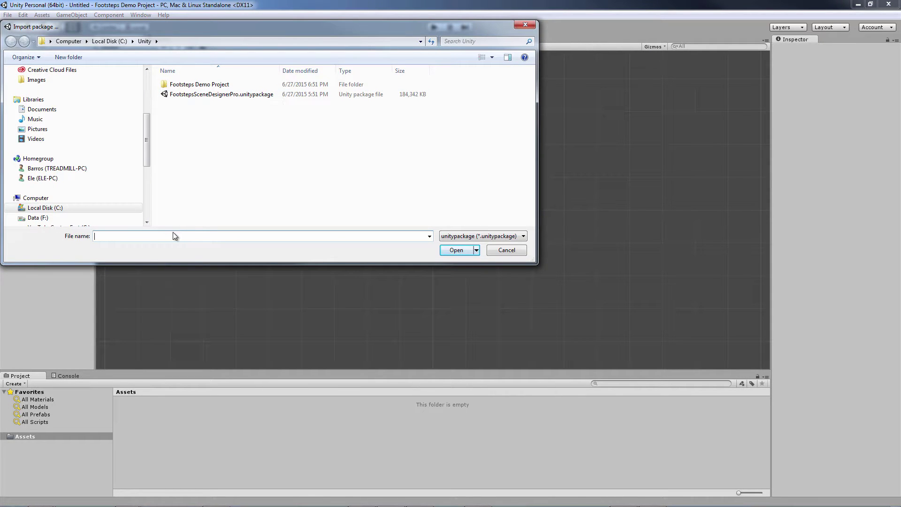
left_click(241, 95)
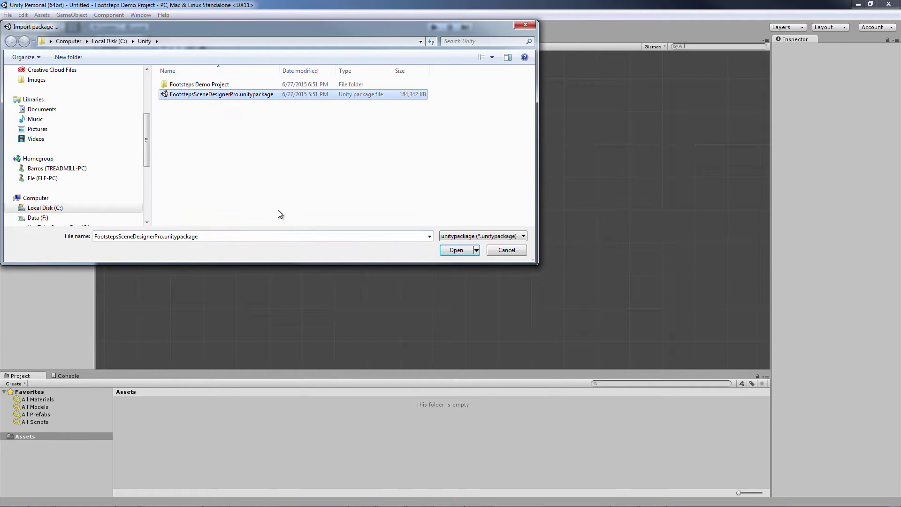
left_click(455, 250)
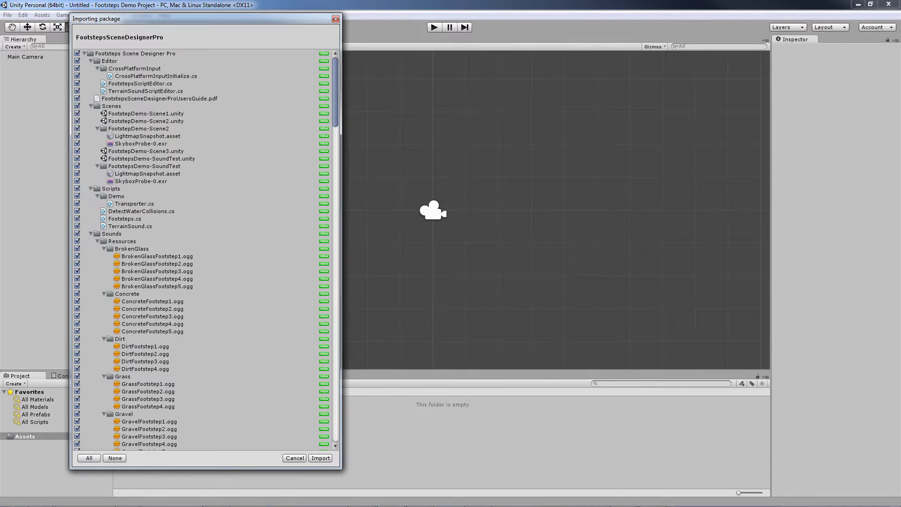
left_click(321, 458)
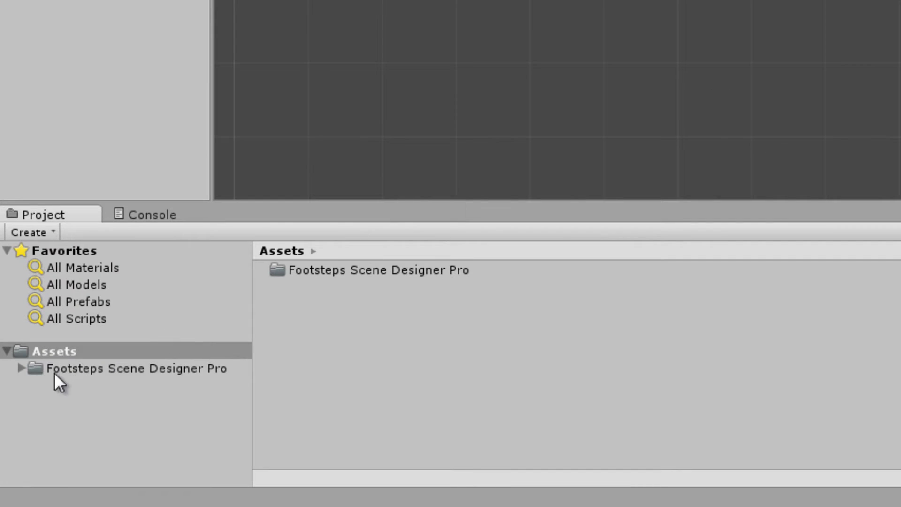
Expand the Footsteps Scene Designer Pro folder and examine the contents of its Editor folder.
left_click(19, 368)
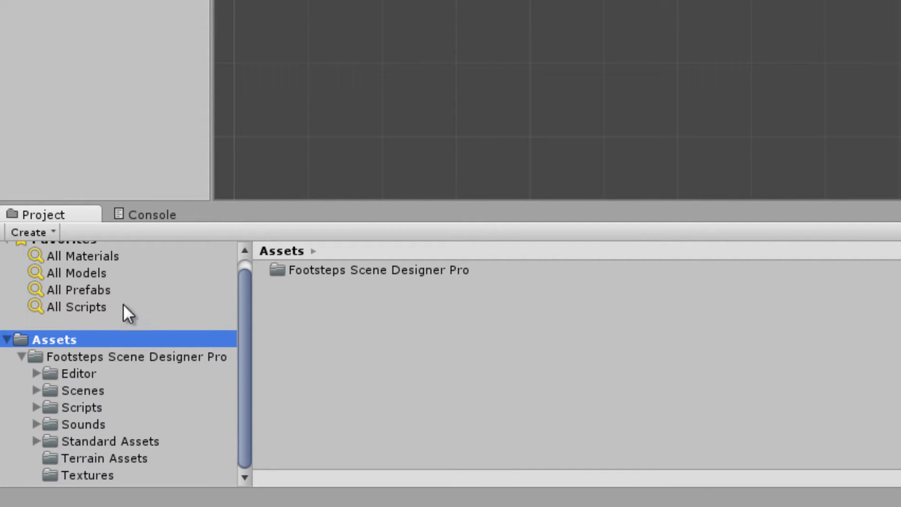
left_click(36, 373)
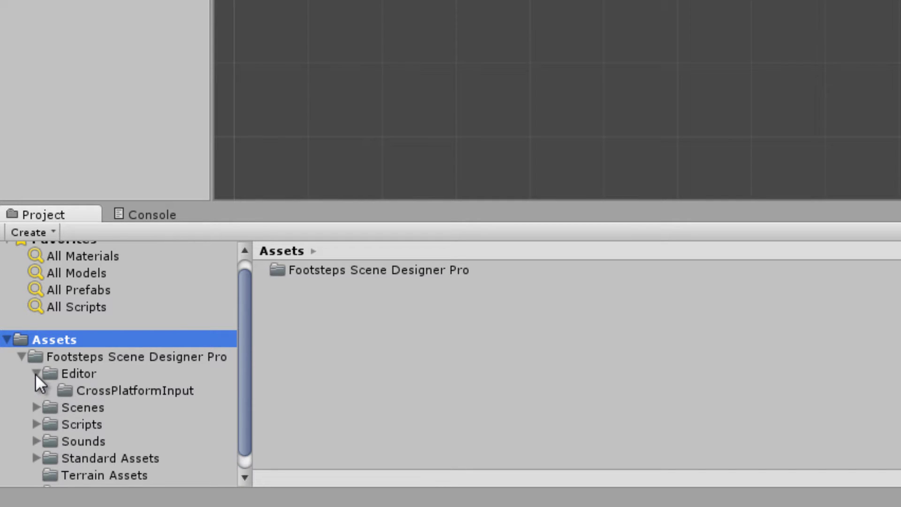
left_click(70, 378)
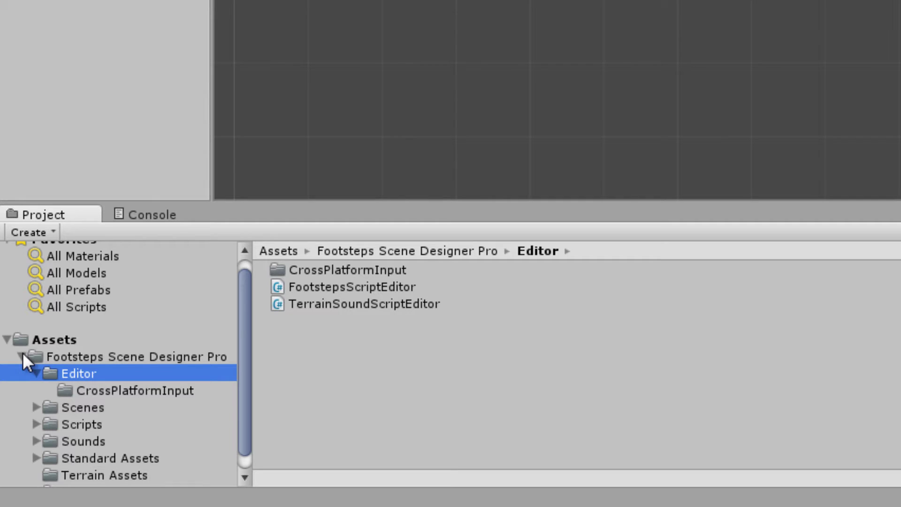
Examine the Scripts folder, including the DetectWaterCollisions, Footsteps and TerrainSound scripts.
left_click(35, 421)
left_click(91, 422)
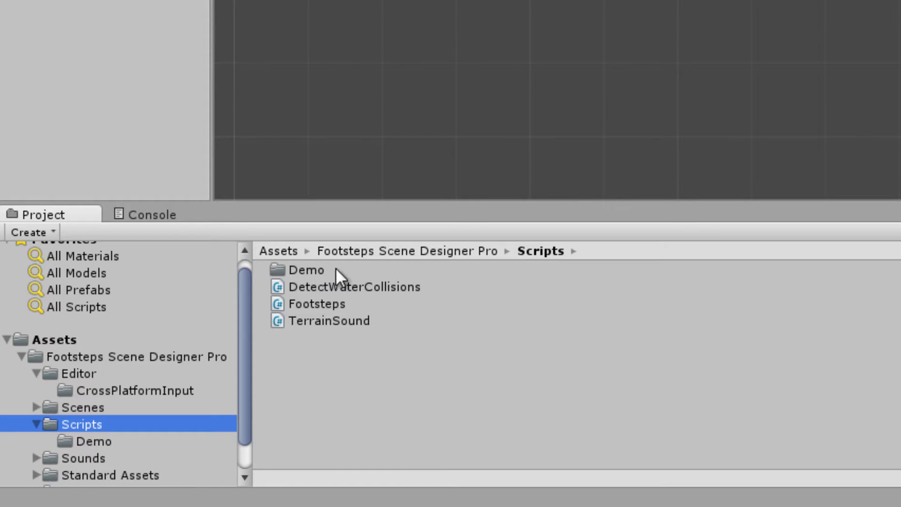
left_click(349, 292)
left_click(334, 303)
left_click(334, 319)
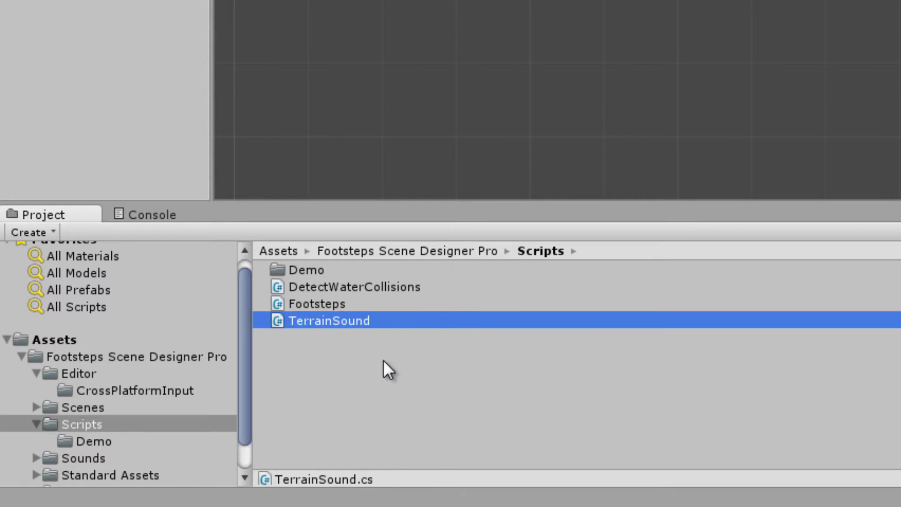
left_click(379, 362)
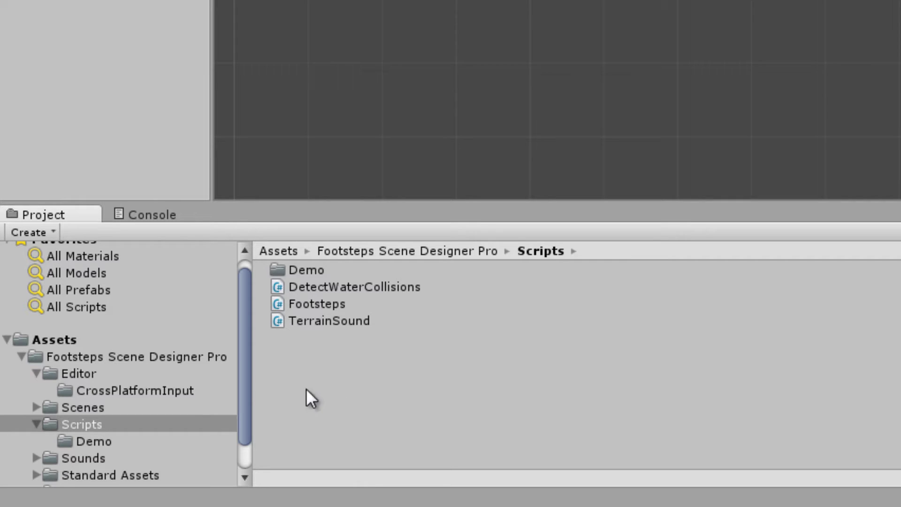
Expand the Sounds folder and examine the surface sound folders inside Resources.
left_click_drag(246, 378, 186, 412)
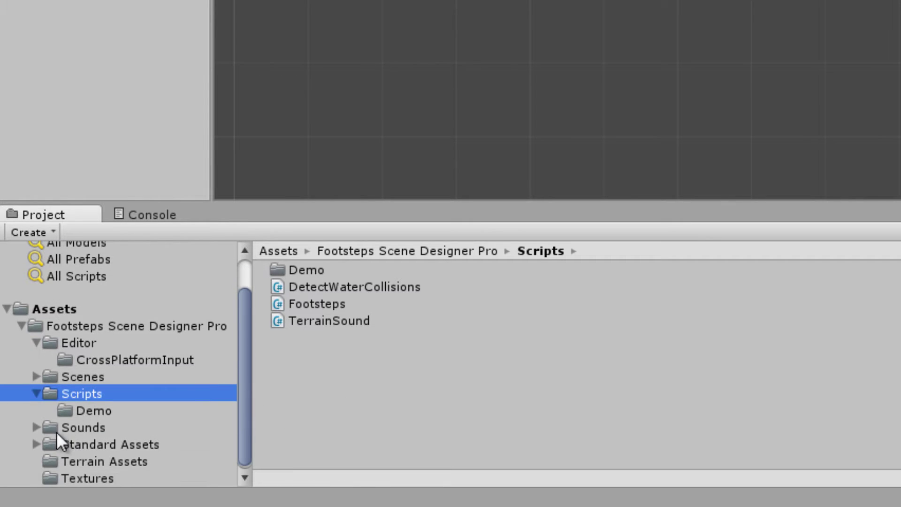
left_click(35, 424)
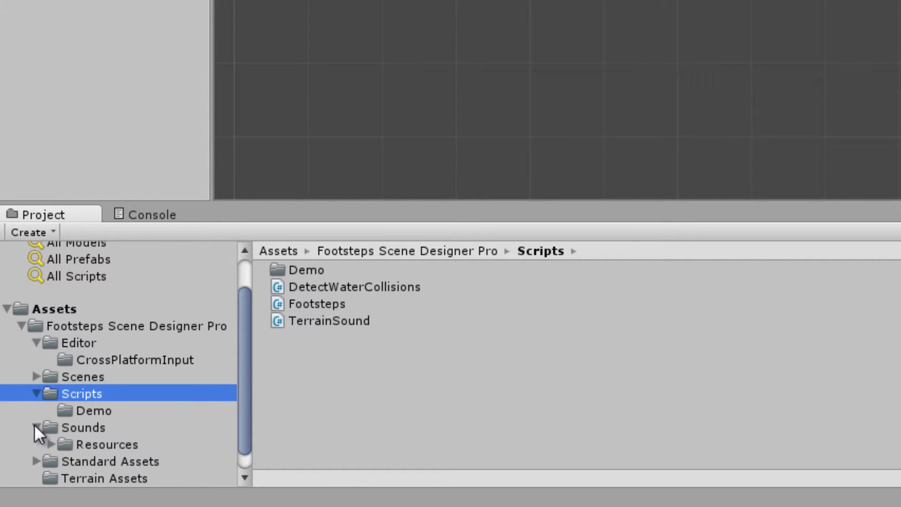
left_click(56, 425)
left_click(81, 444)
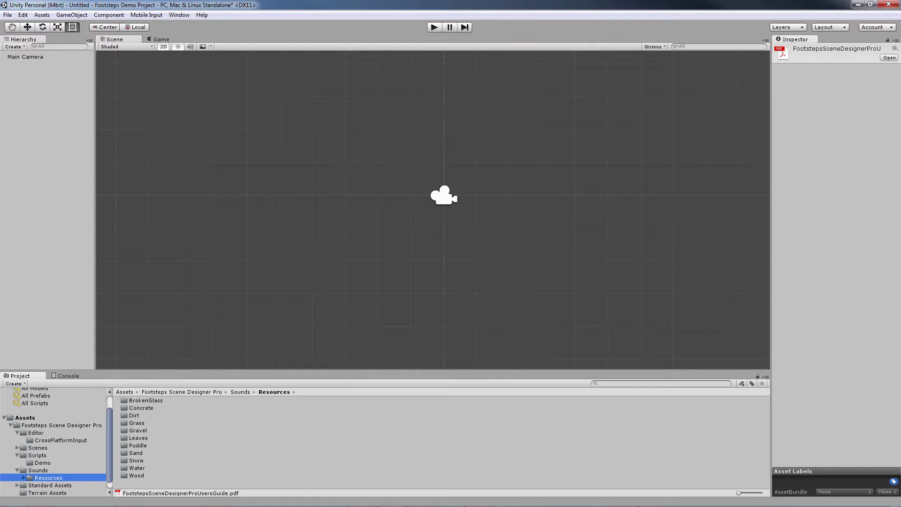
Open the FootstepsSceneDesignerProUsersGuide PDF from the Footsteps Scene Designer Pro folder and look through its table of contents.
left_click(63, 425)
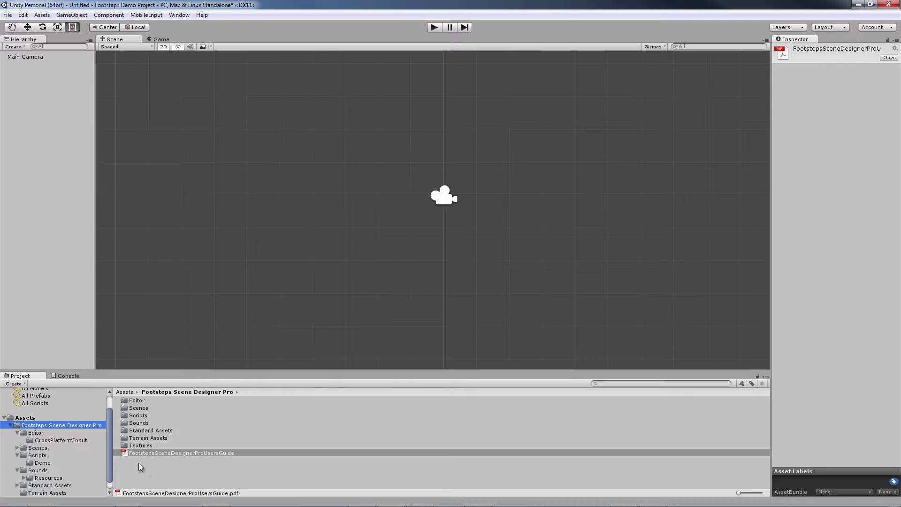
double_click(212, 454)
scroll(637, 295, "down", 5)
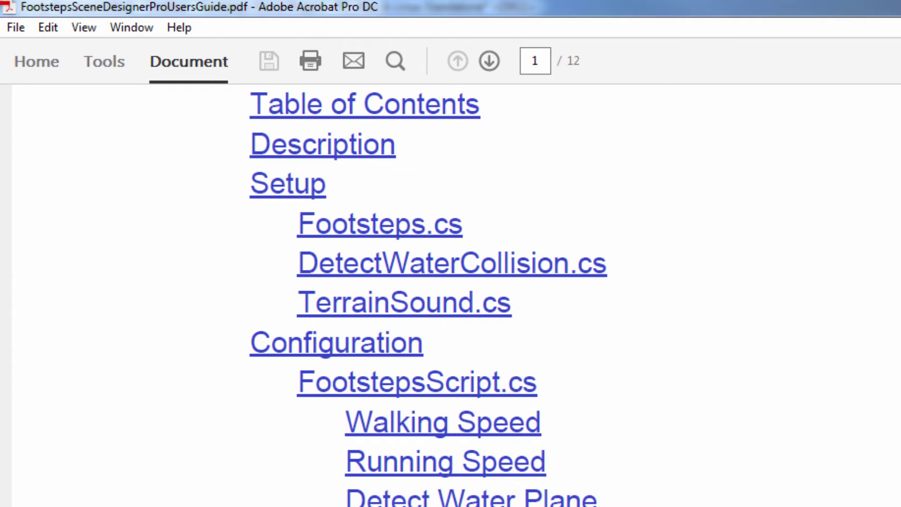
Read the guide's usage instructions for the DetectWaterCollision.cs, TerrainSound.cs and Footsteps.cs scripts.
left_click(507, 271)
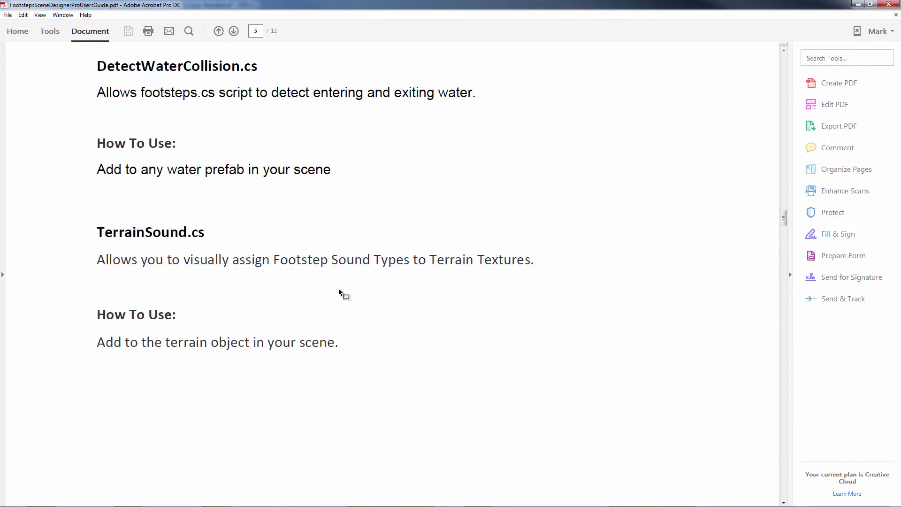
left_click_drag(97, 343, 337, 352)
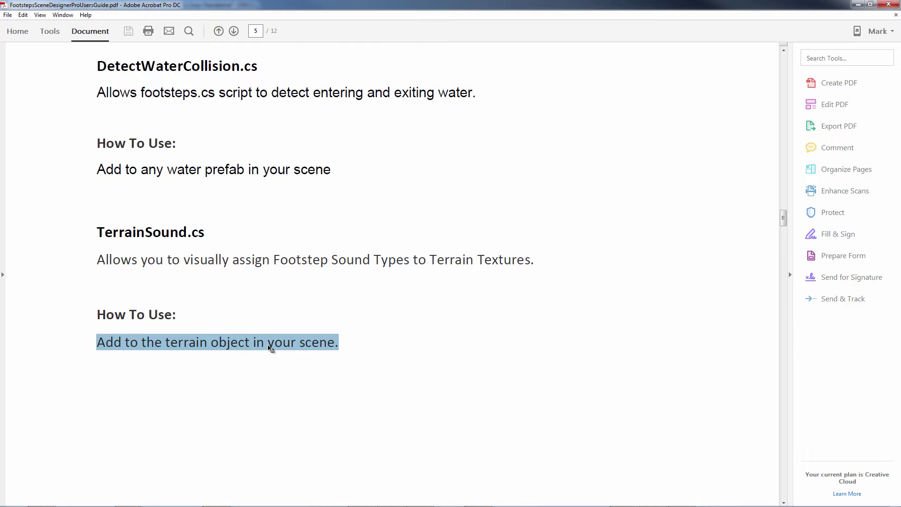
left_click(346, 343)
left_click_drag(783, 220, 783, 142)
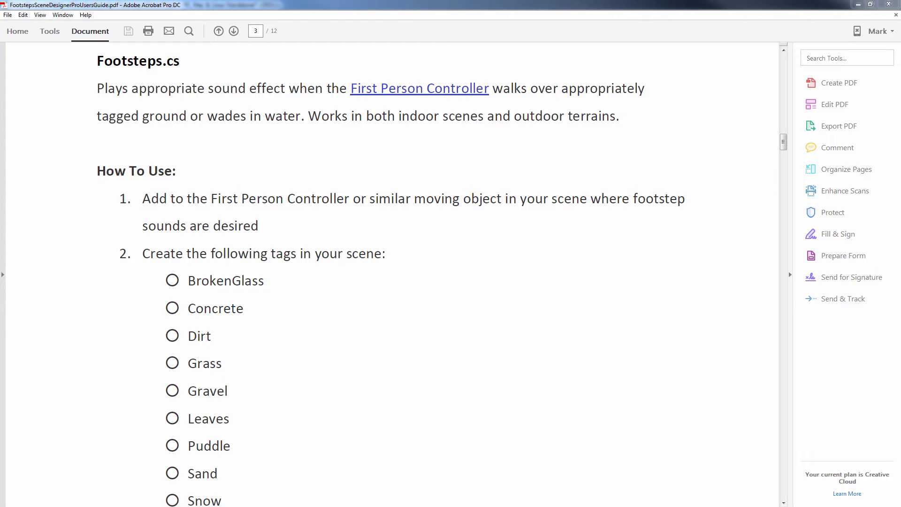
Switch to Unity and inspect the Terrain, Plane and Directional light objects in the DemoScene scene.
double_click(499, 5)
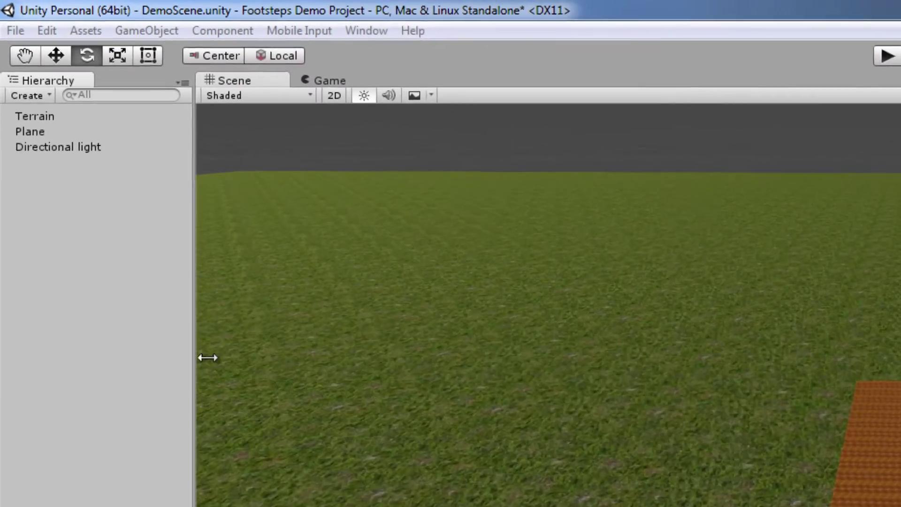
left_click(46, 131)
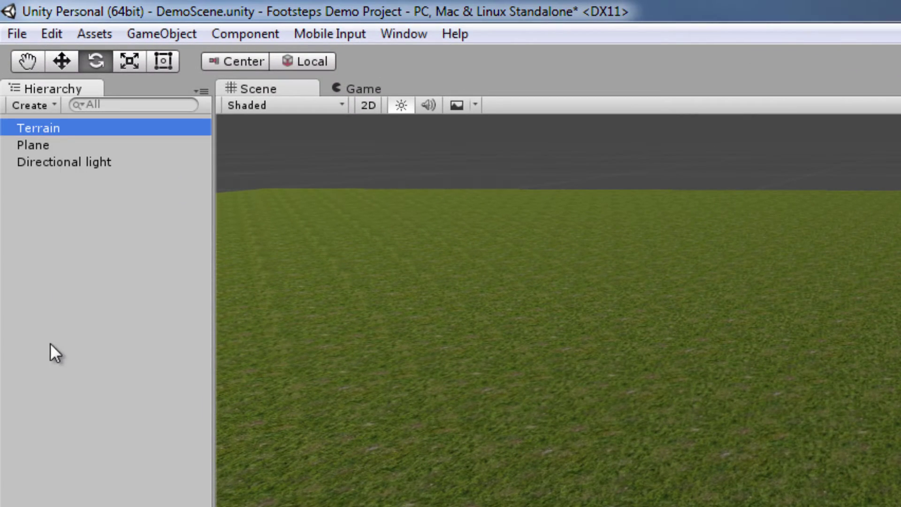
left_click(38, 143)
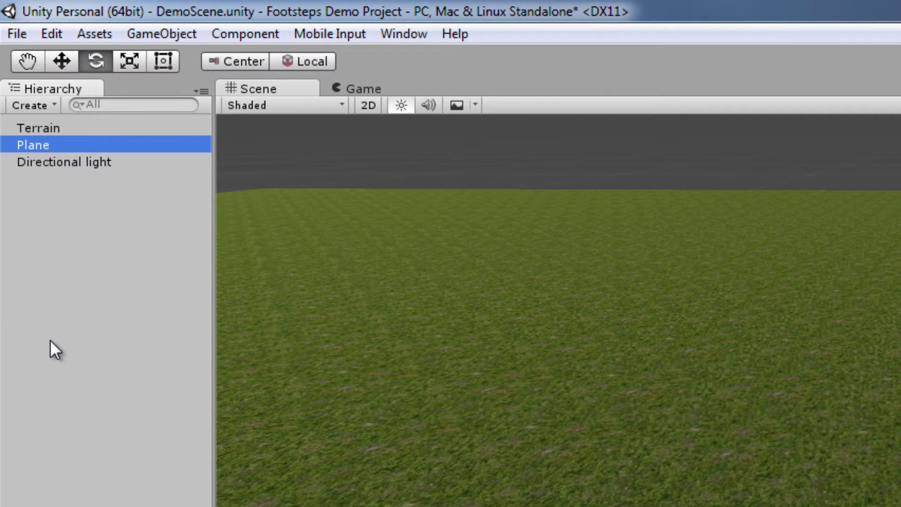
left_click(73, 164)
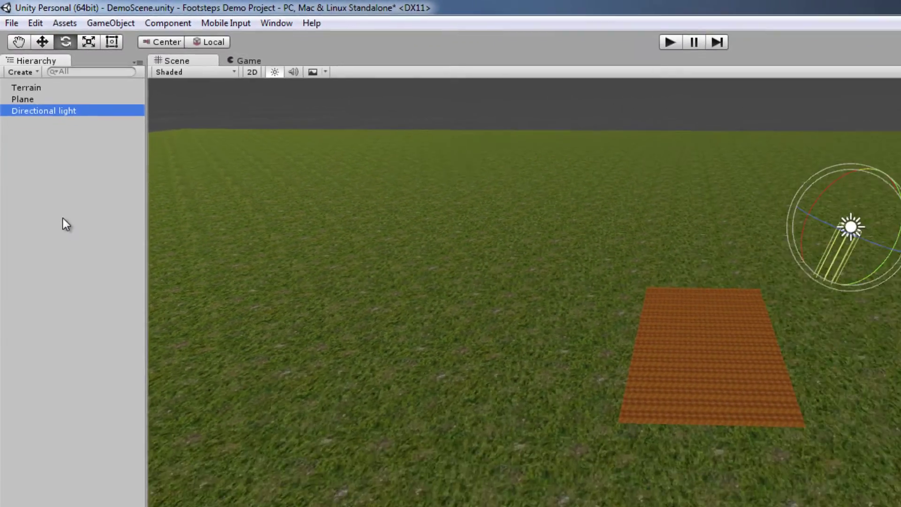
left_click(91, 324)
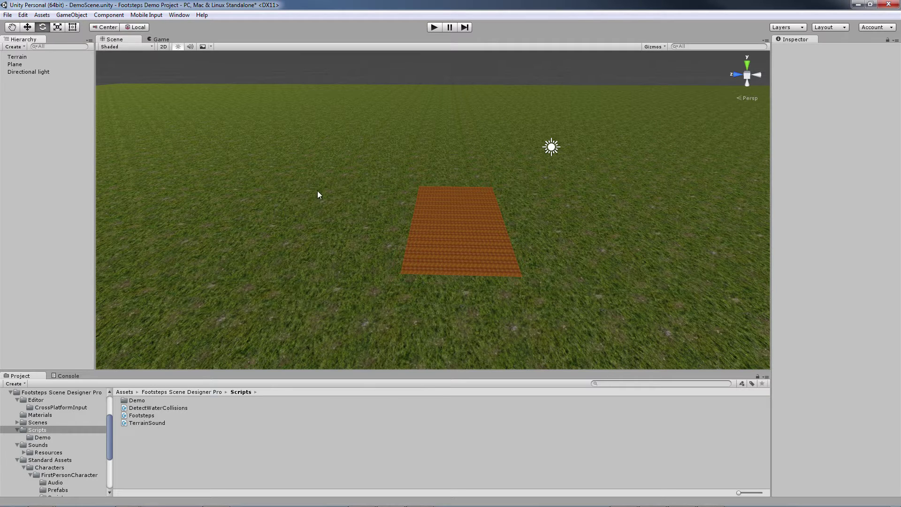
left_click(439, 236)
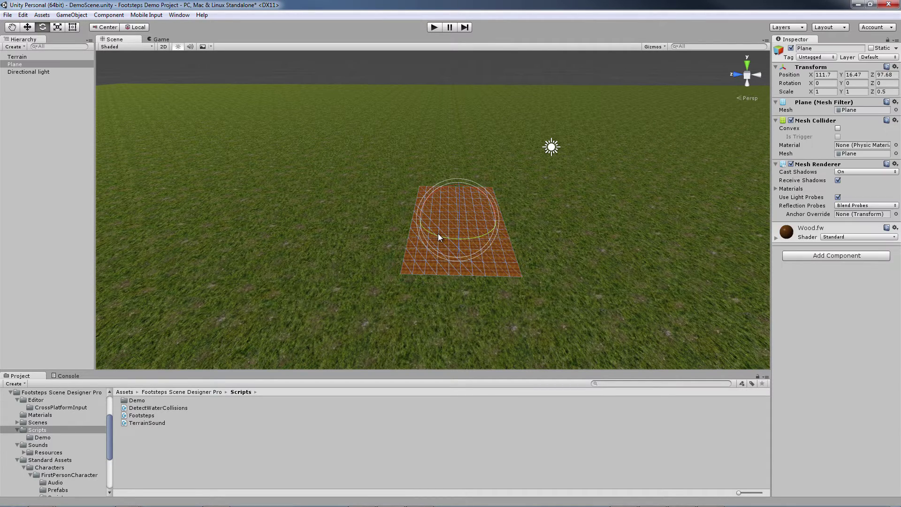
left_click(332, 260)
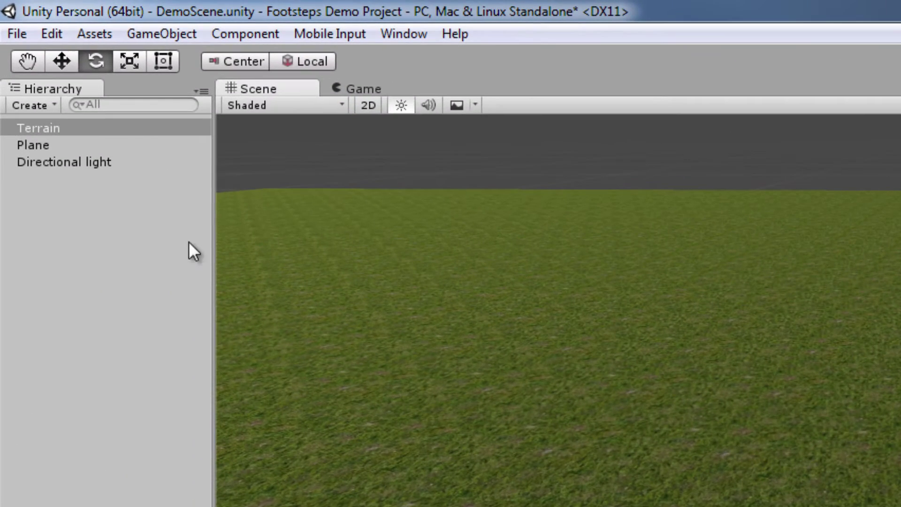
left_click(86, 34)
mouse_move(119, 185)
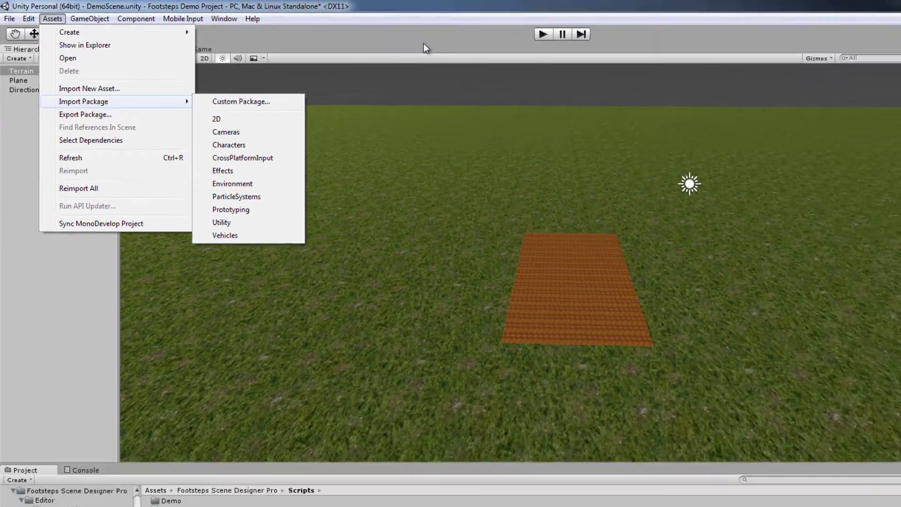
left_click(764, 78)
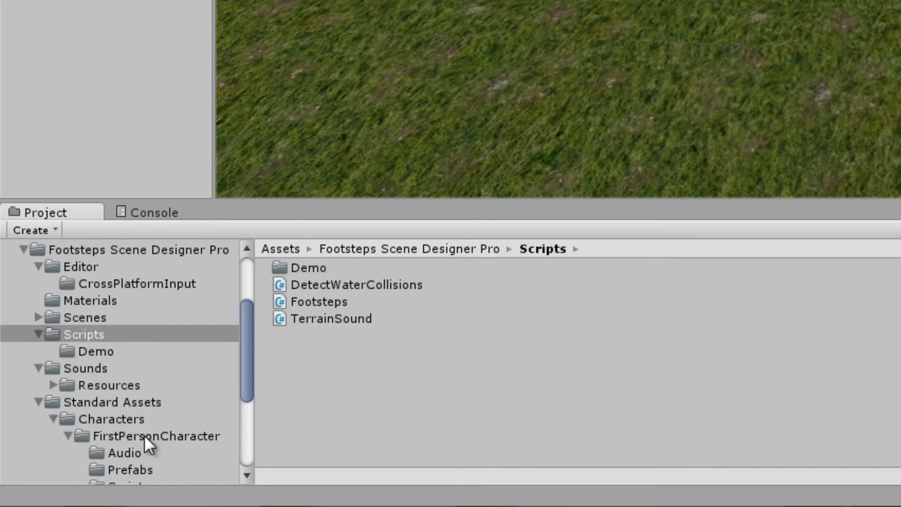
Place the FPSController prefab from FirstPersonCharacter near the wooden plane's front corner and raise it to about Y 17.75.
left_click(136, 469)
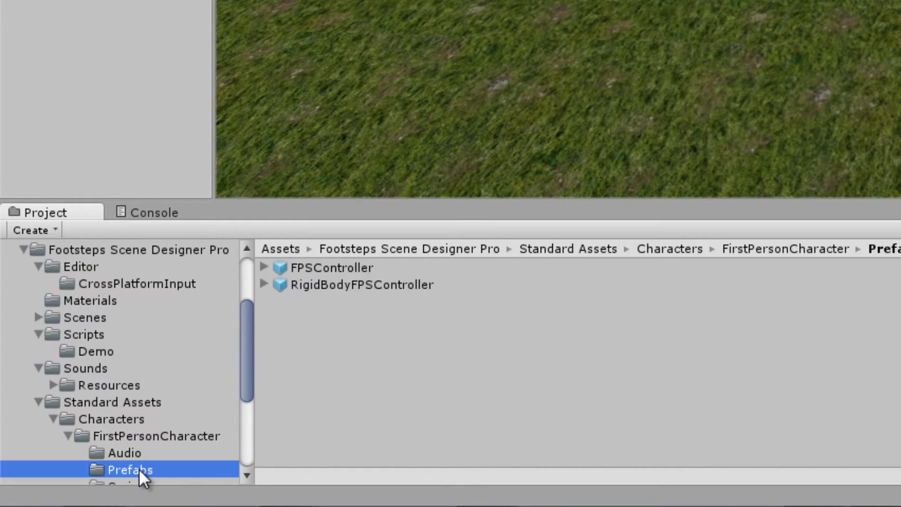
left_click_drag(342, 267, 900, 0)
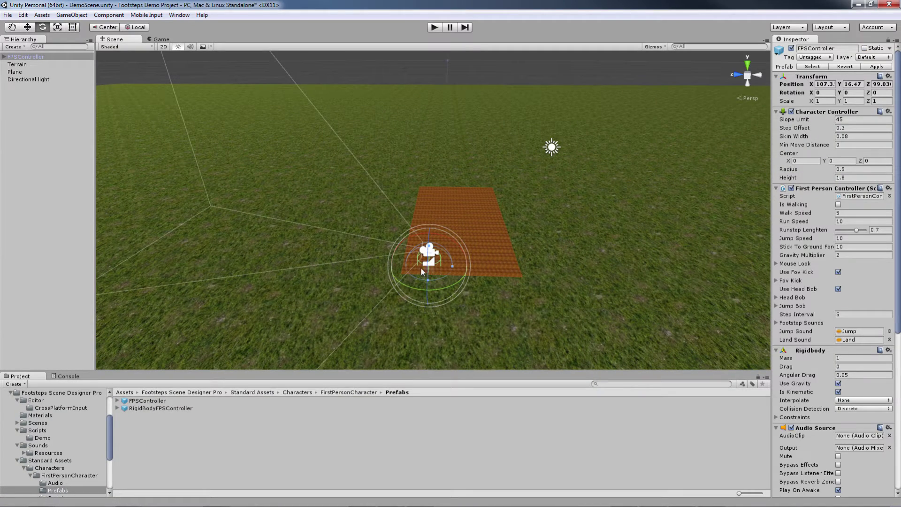
key("w")
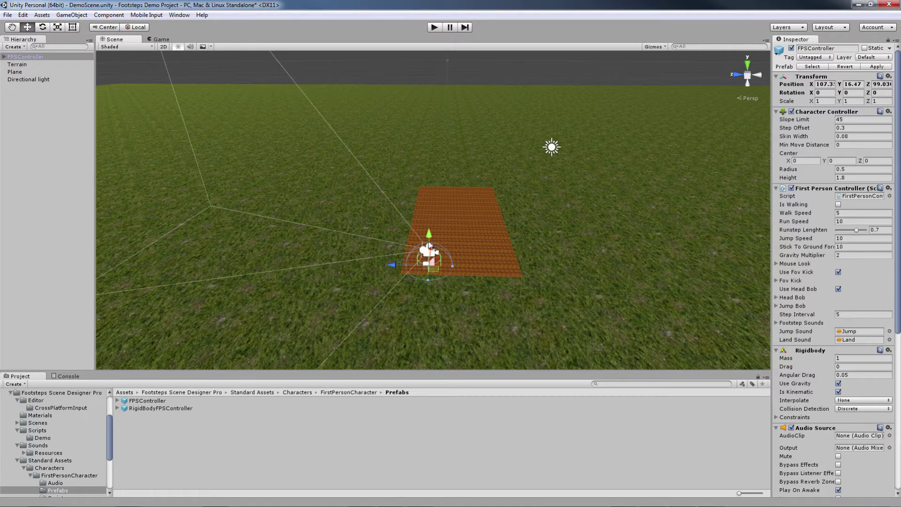
left_click_drag(429, 244, 429, 219)
Turn the FPSController about 88.5° around Y to face along the wooden plane from its near end, and play-test the starting view.
key("e")
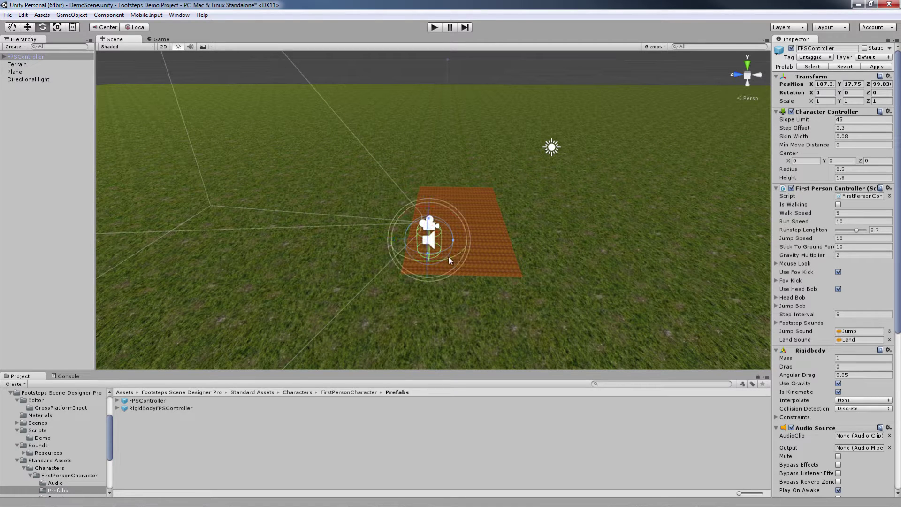
left_click_drag(449, 257, 646, 206)
key("w")
key("ctrl+p")
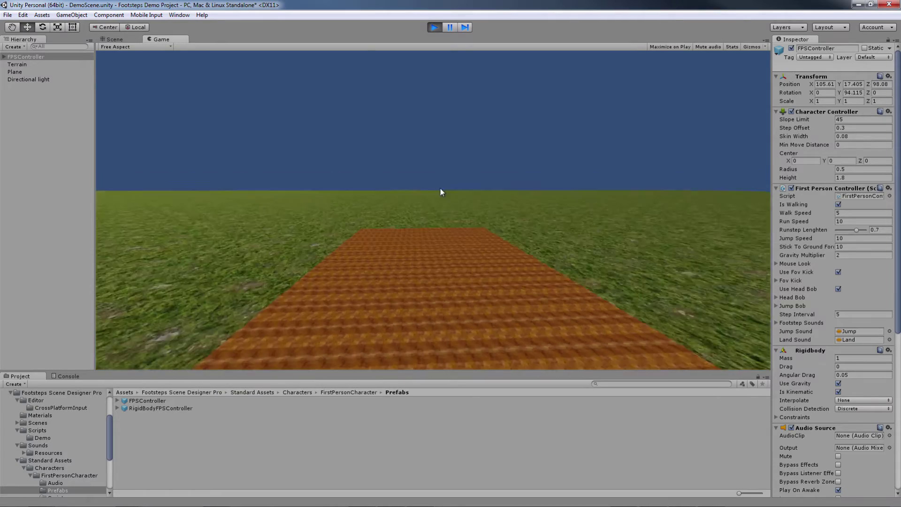
left_click(434, 27)
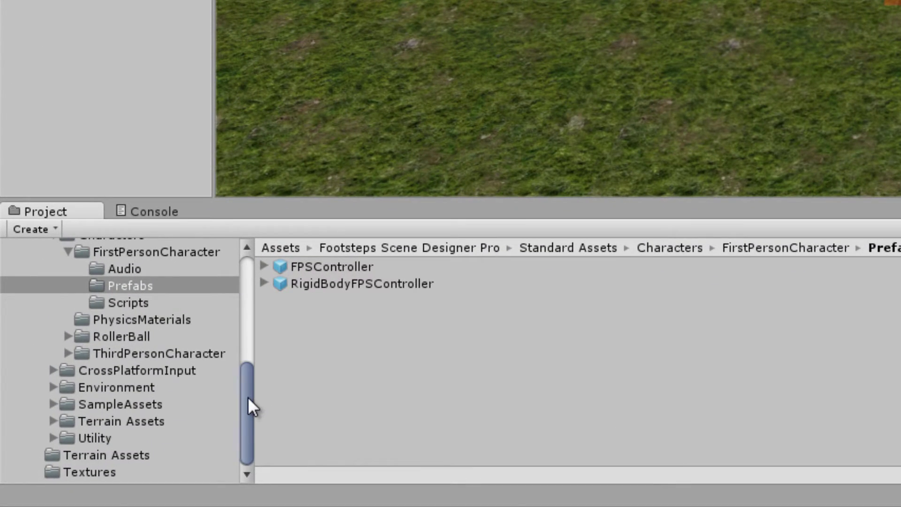
Attach the Footsteps script from the Scripts folder to the FPSController and check the description of its Step Offset setting.
left_click_drag(248, 398, 226, 322)
left_click(83, 359)
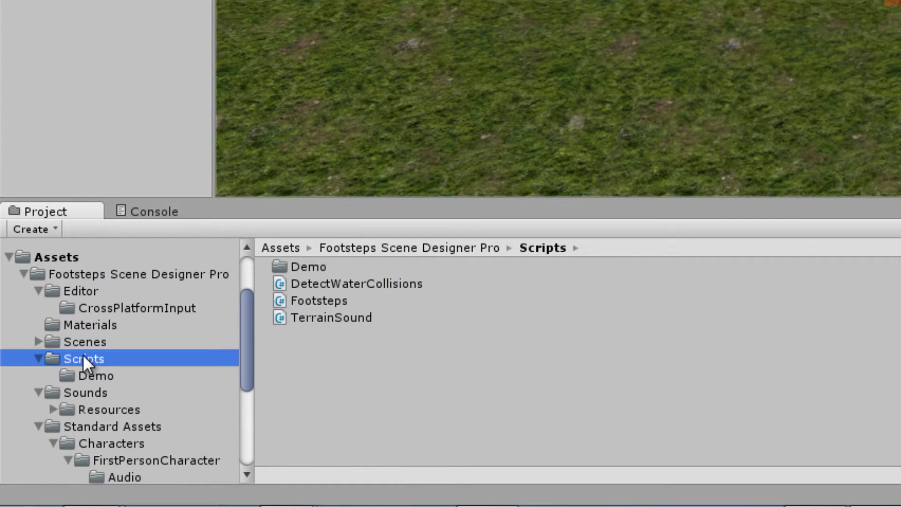
left_click(289, 301)
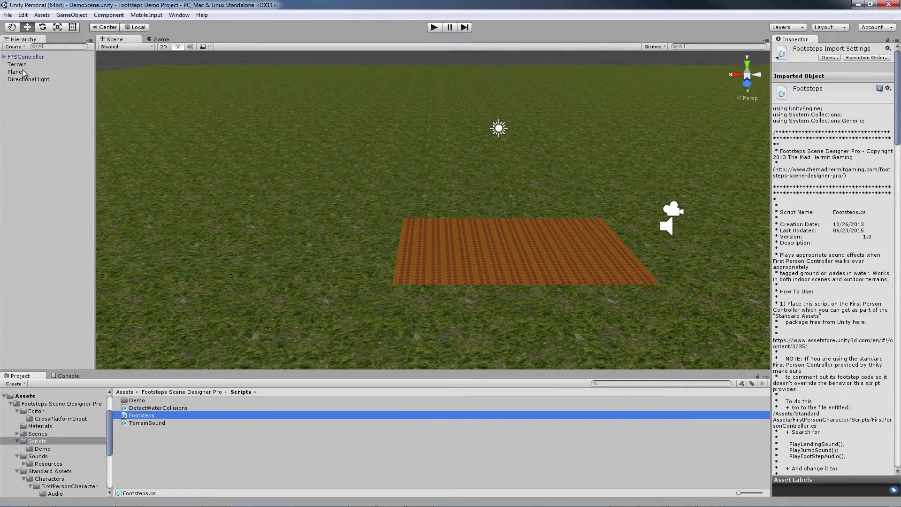
left_click(24, 57)
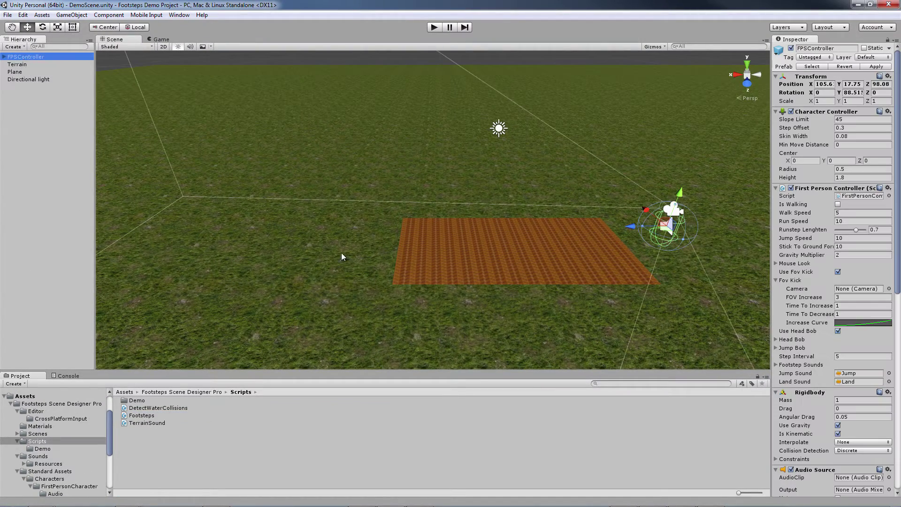
left_click_drag(896, 195, 896, 407)
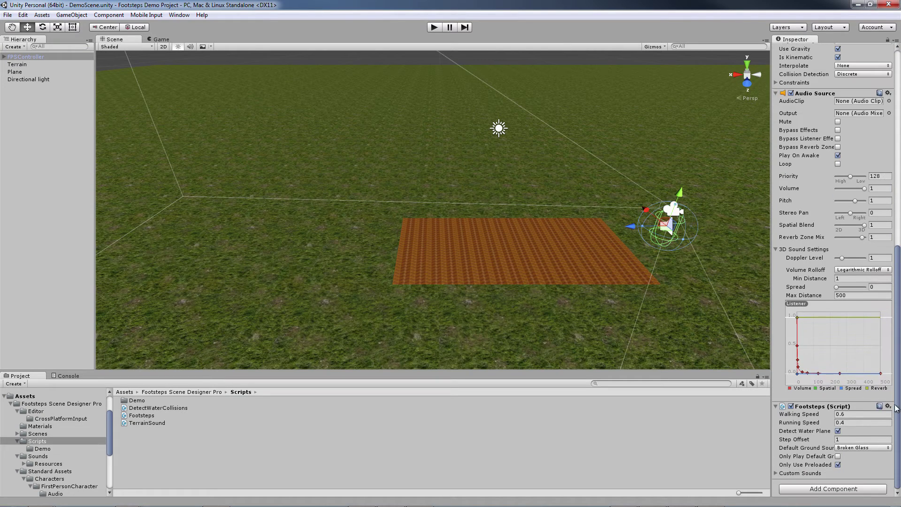
left_click_drag(143, 416, 825, 494)
scroll(881, 445, "down", 3)
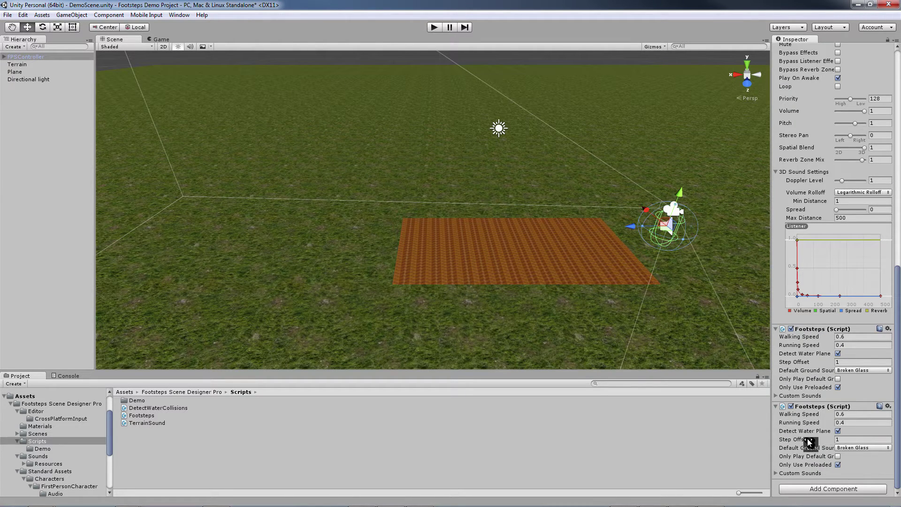
mouse_move(811, 439)
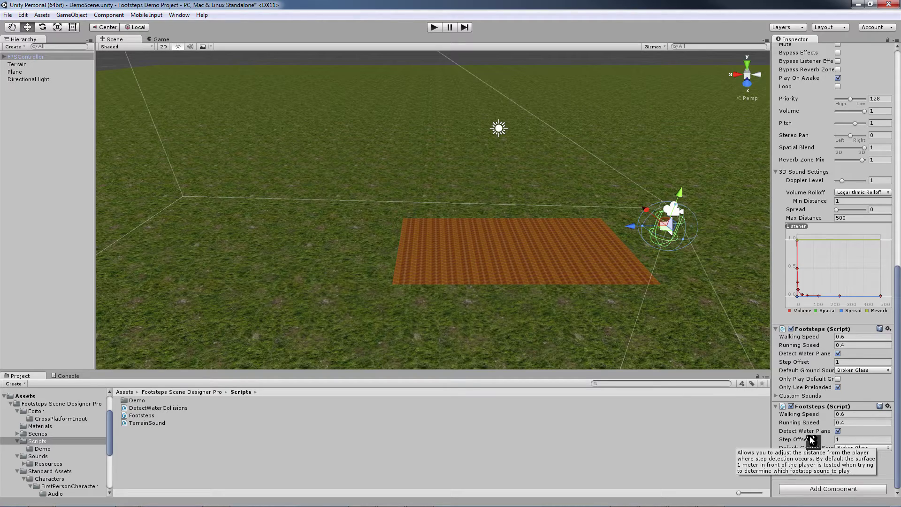
Review the tags available for the FPSController and open the project's Tags & Layers settings to examine the surface tags.
left_click_drag(896, 289, 897, 61)
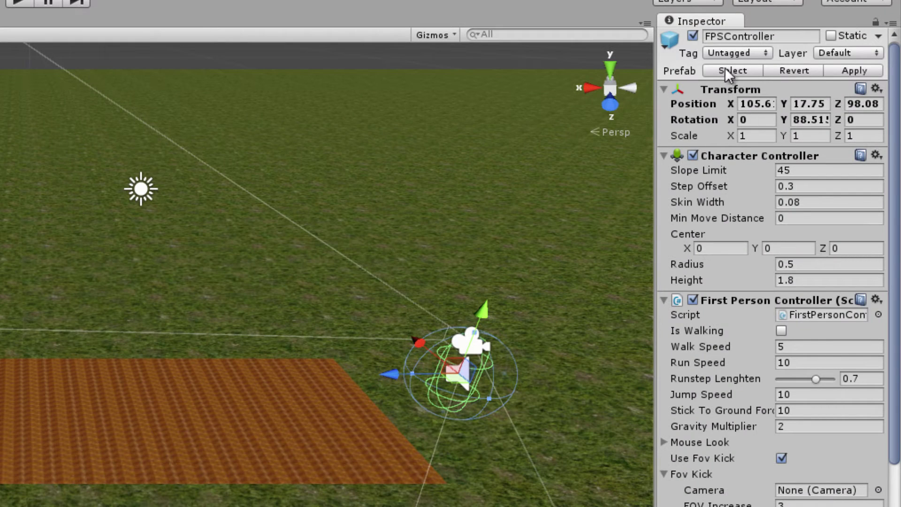
left_click(765, 55)
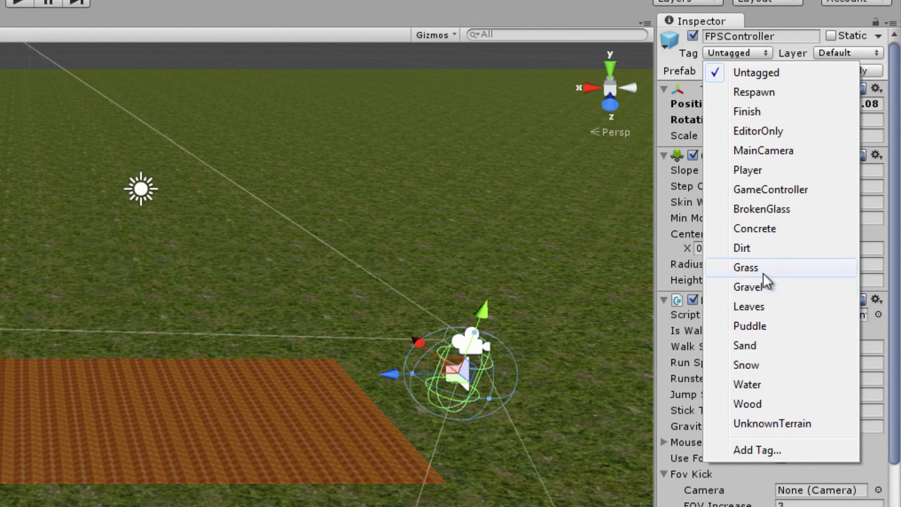
left_click(764, 449)
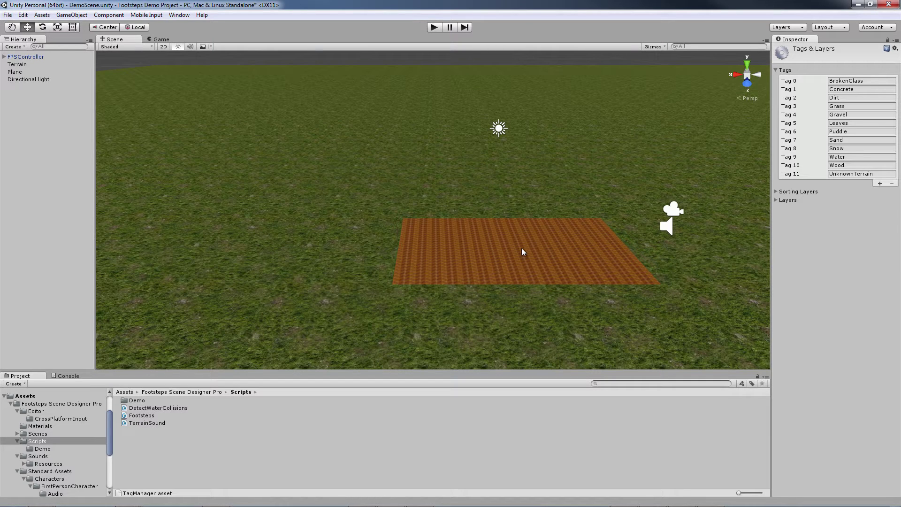
Assign the Wood tag to the wooden Plane object.
left_click(523, 252)
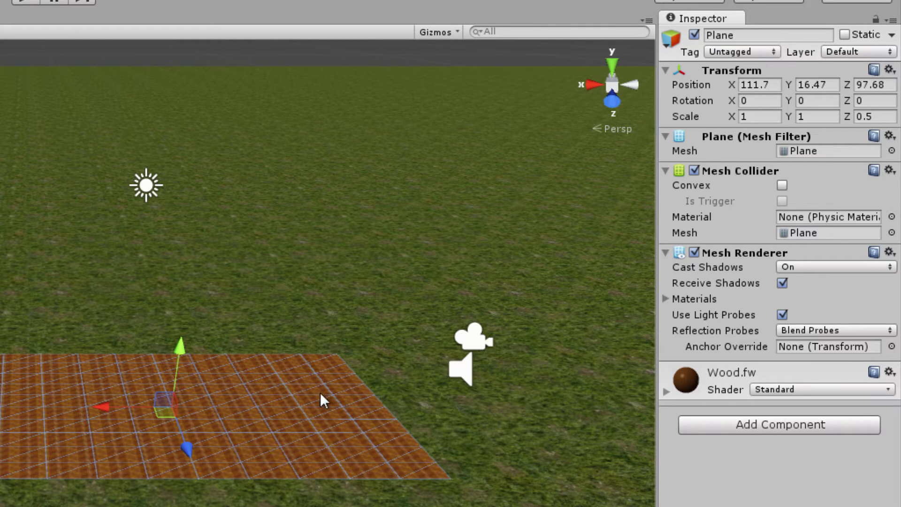
left_click(774, 52)
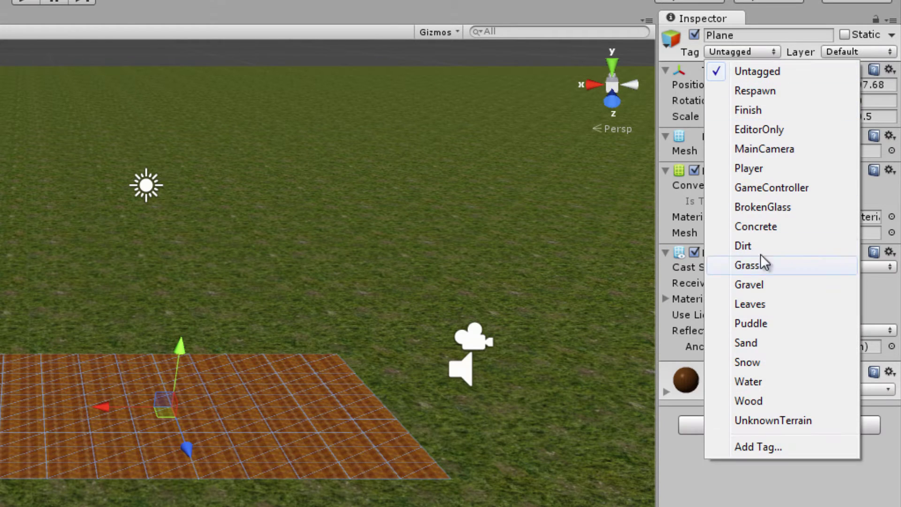
left_click(763, 401)
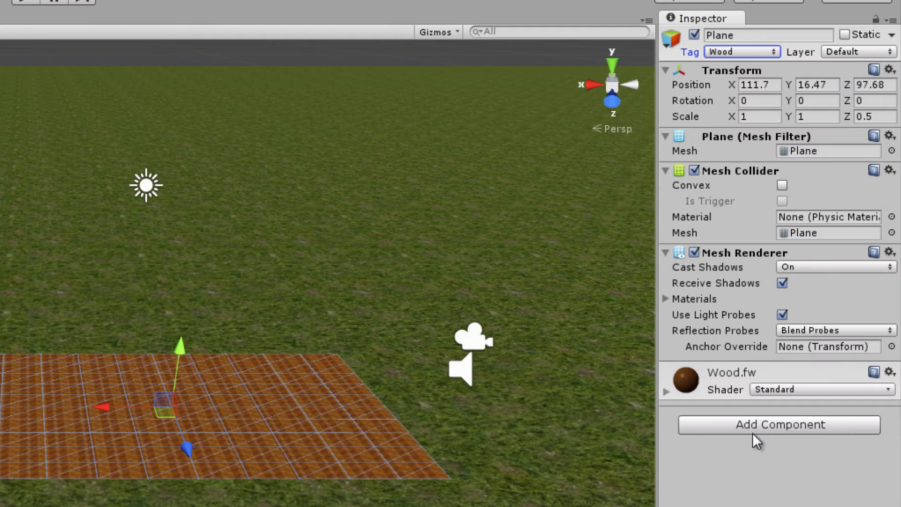
left_click(749, 478)
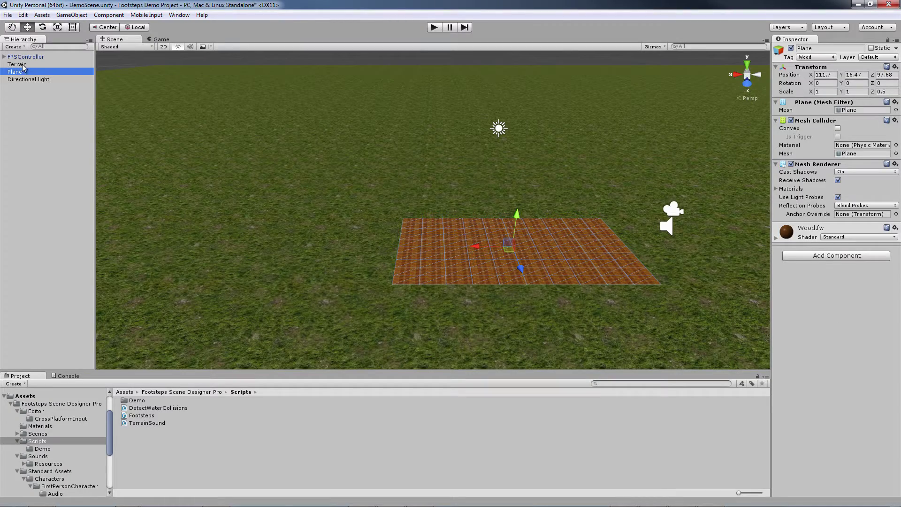
Tag the Terrain as UnknownTerrain, then attach the TerrainSound script to it and look through its surface sound options.
left_click(19, 64)
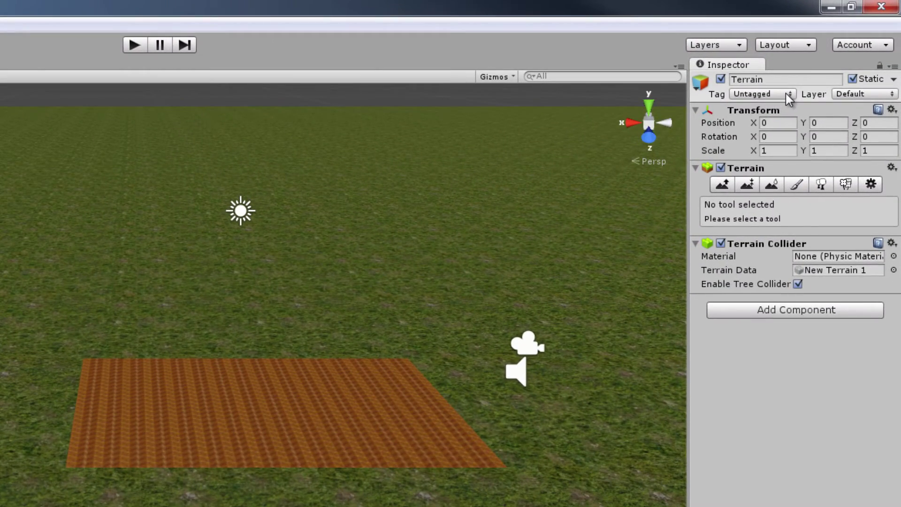
left_click(785, 92)
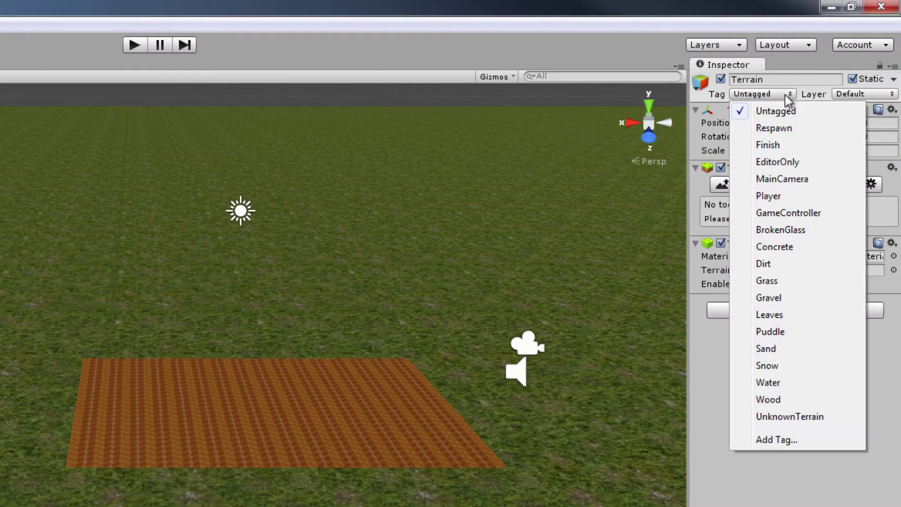
left_click(806, 416)
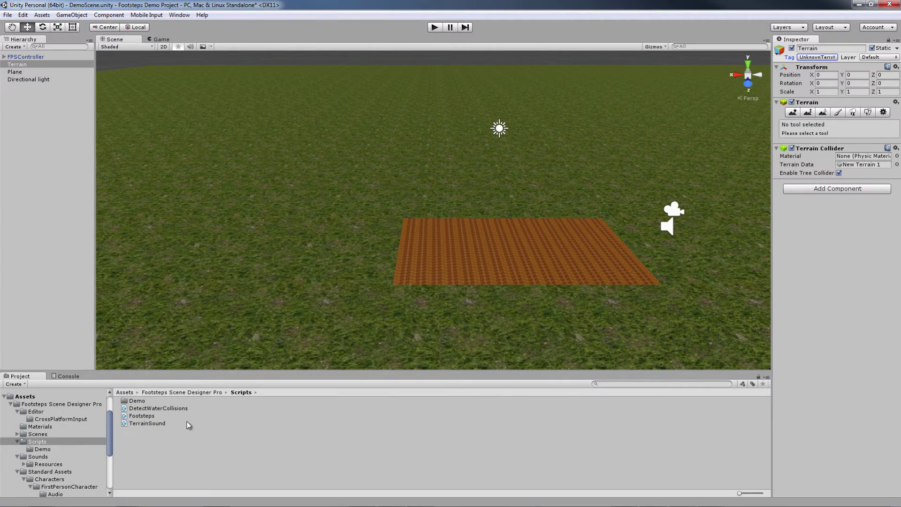
left_click_drag(152, 425, 839, 193)
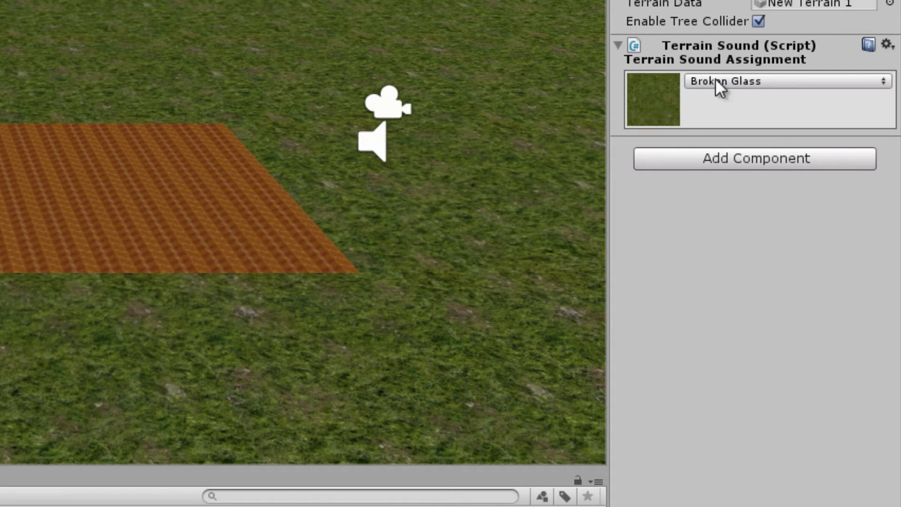
left_click(873, 80)
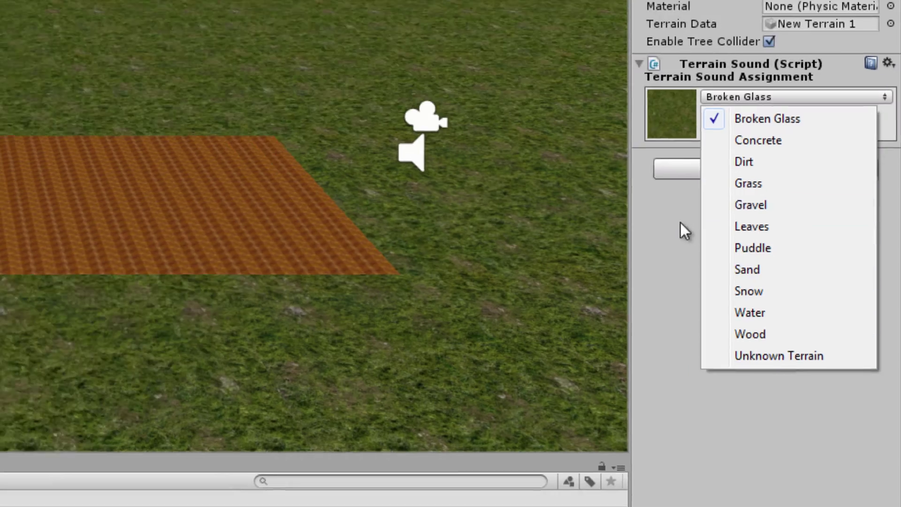
left_click(657, 223)
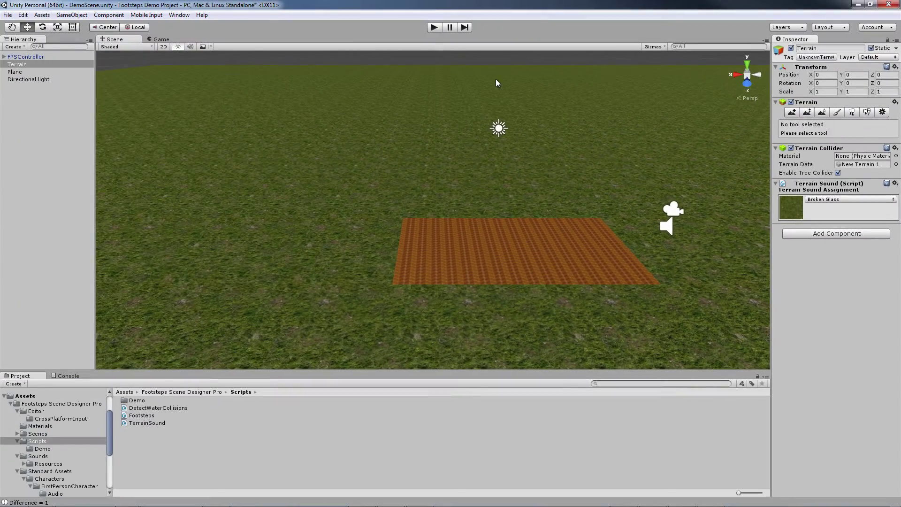
Play-test the footstep sounds by walking over the wooden plane and the surrounding terrain, then stop the game.
left_click(434, 28)
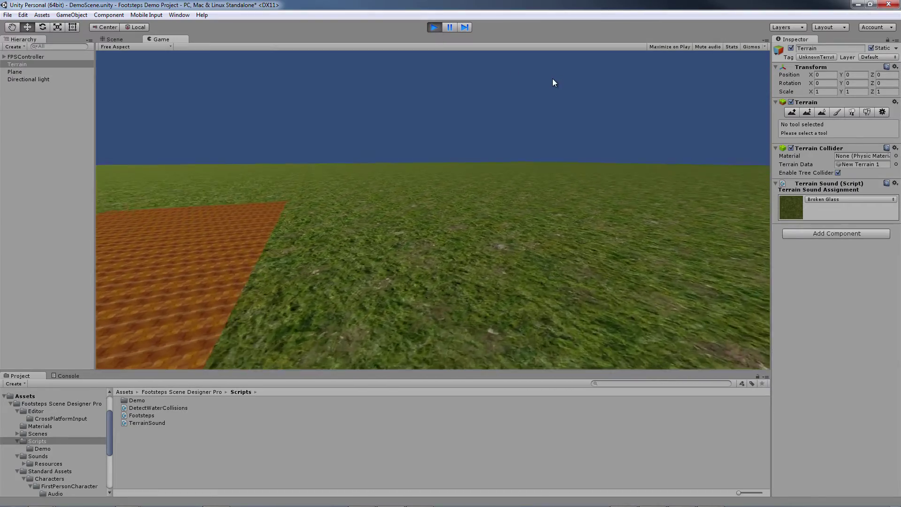
key("w")
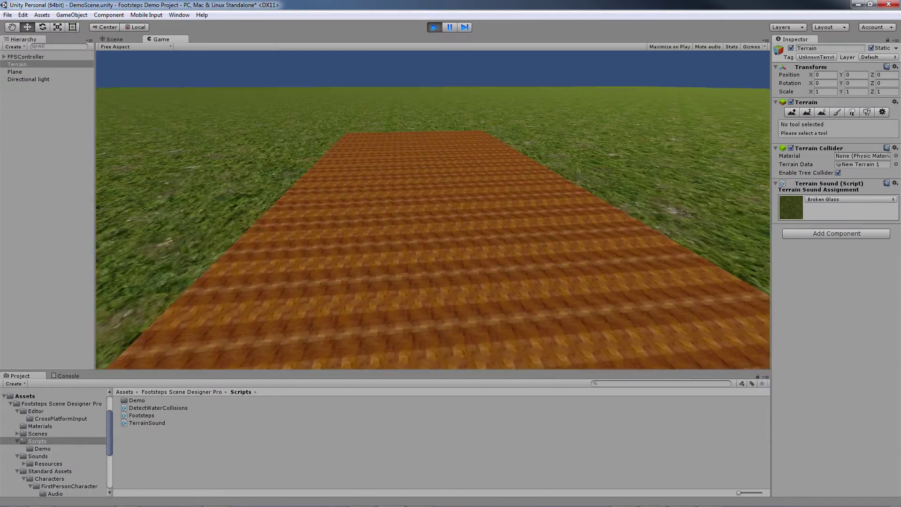
key("w")
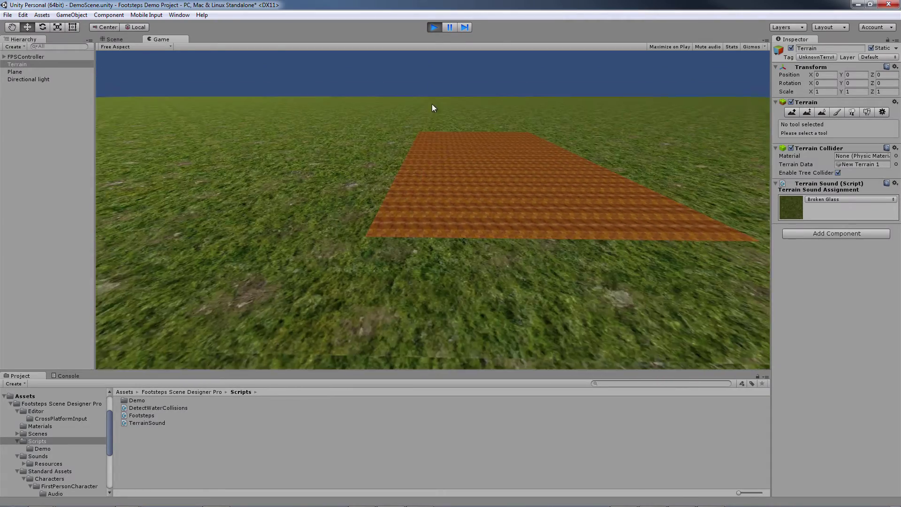
left_click(434, 28)
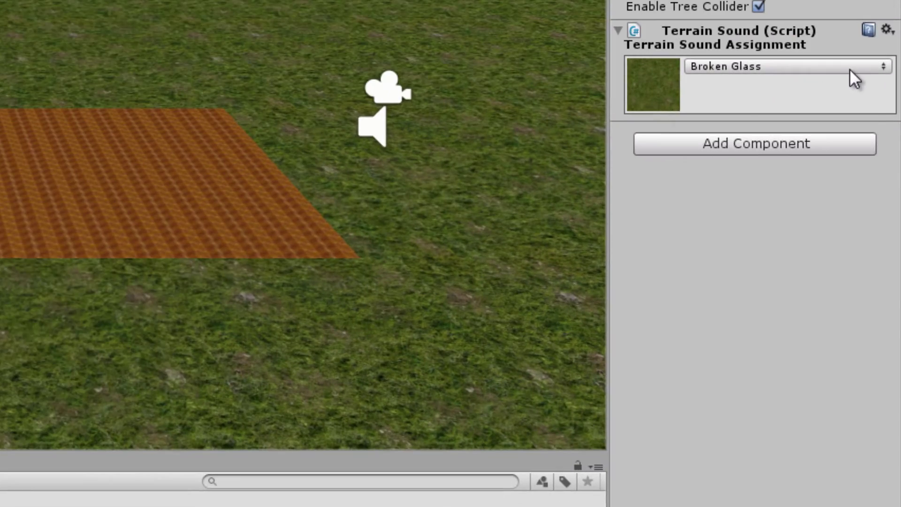
Set the grass texture's sound to Grass in the Terrain Sound assignment and play-test the scene.
left_click(850, 71)
left_click(781, 174)
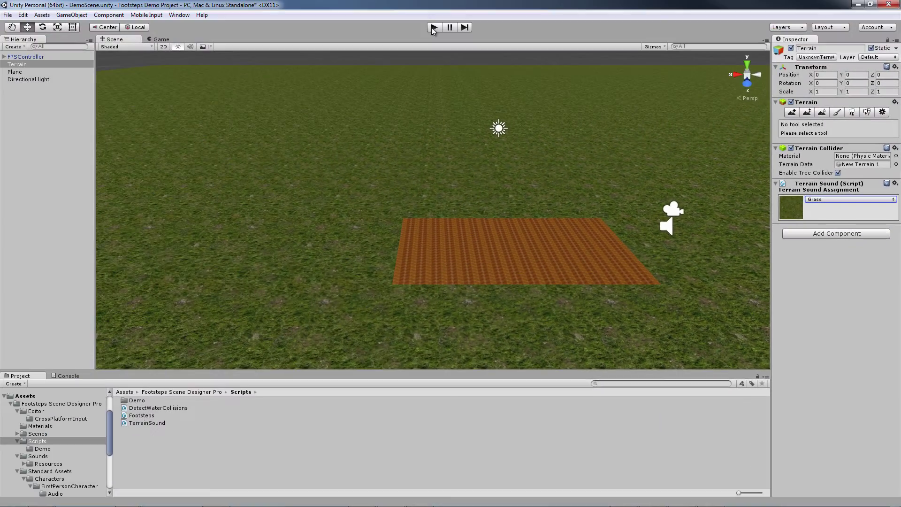
left_click(433, 28)
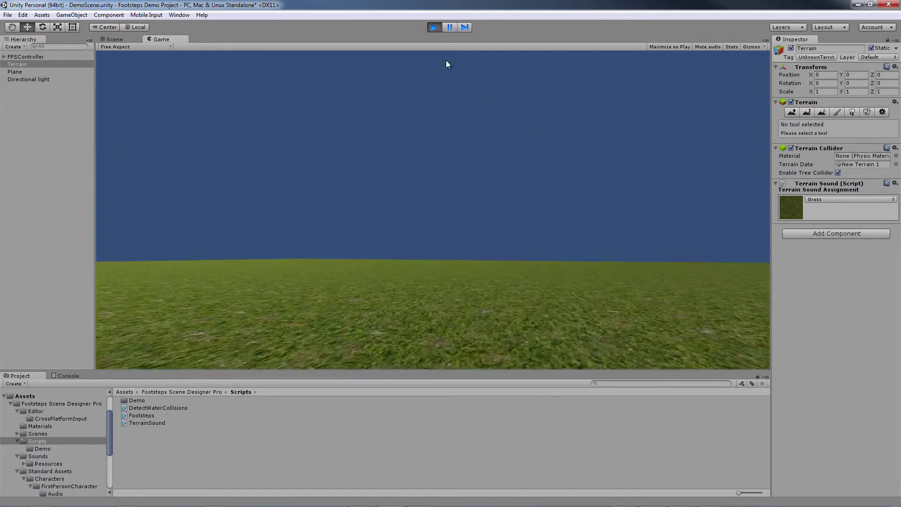
left_click(433, 29)
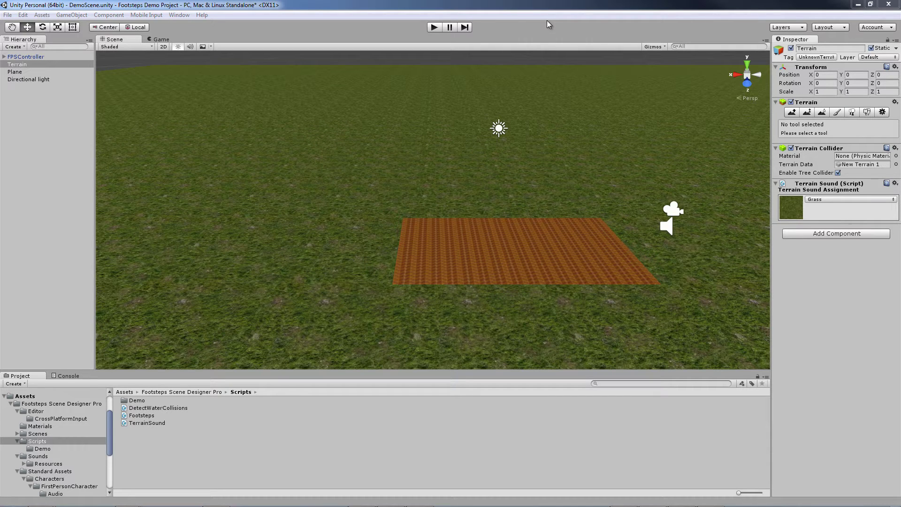
Add the Sand (Beach2) texture to the terrain's paint textures with a tiling size of 5 by 5.
left_click(836, 114)
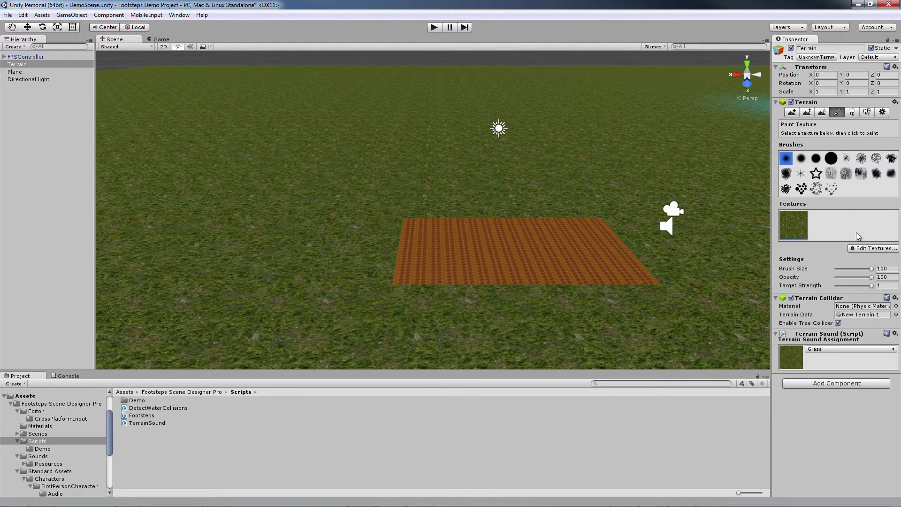
left_click(869, 248)
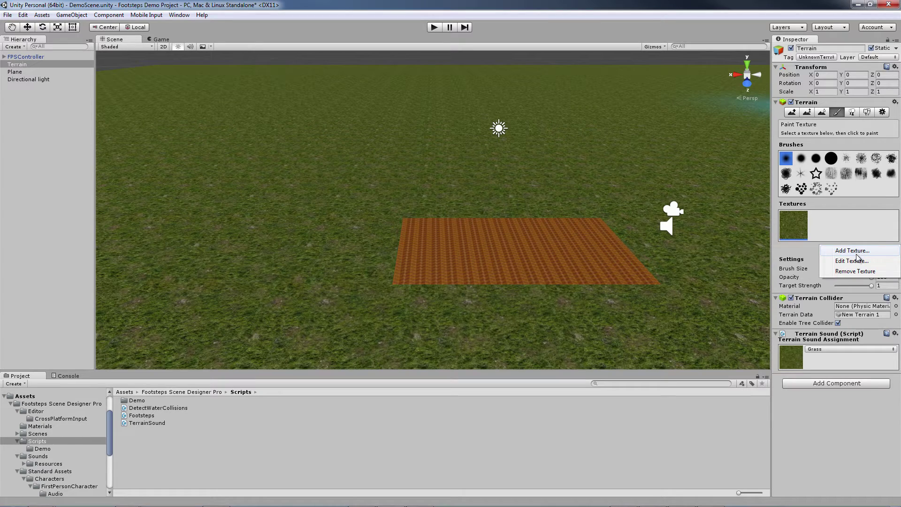
left_click(851, 251)
left_click(53, 64)
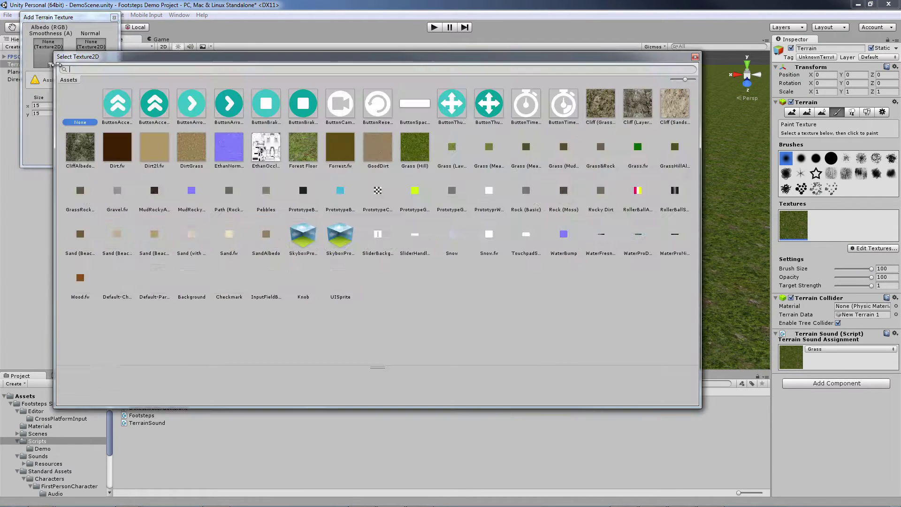
left_click(158, 240)
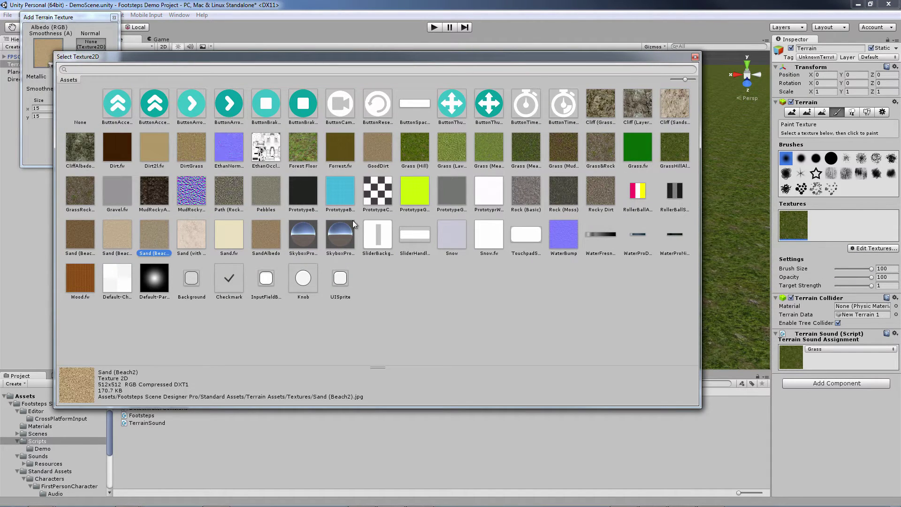
left_click(695, 58)
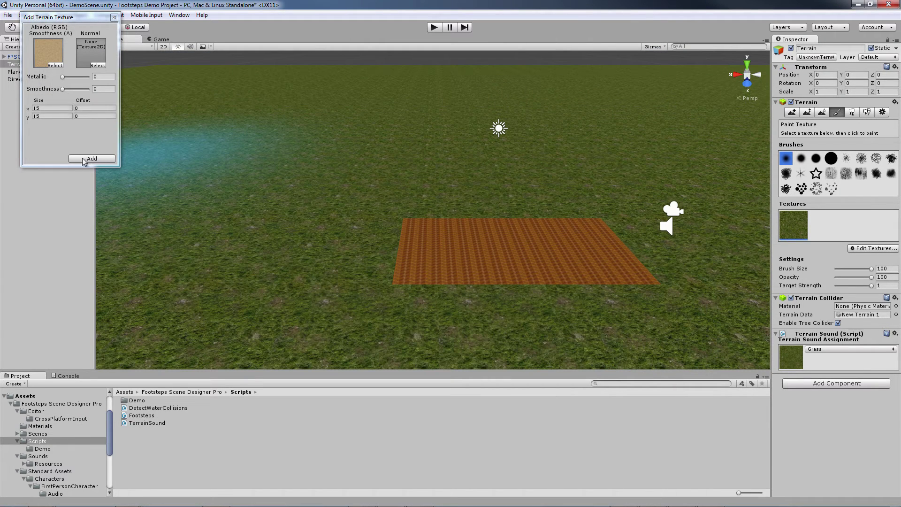
left_click(25, 109)
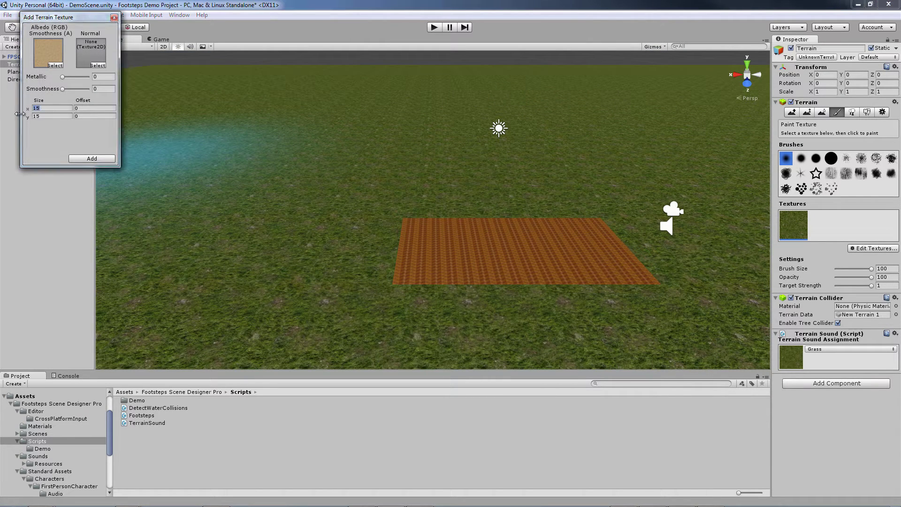
type("5")
left_click(92, 159)
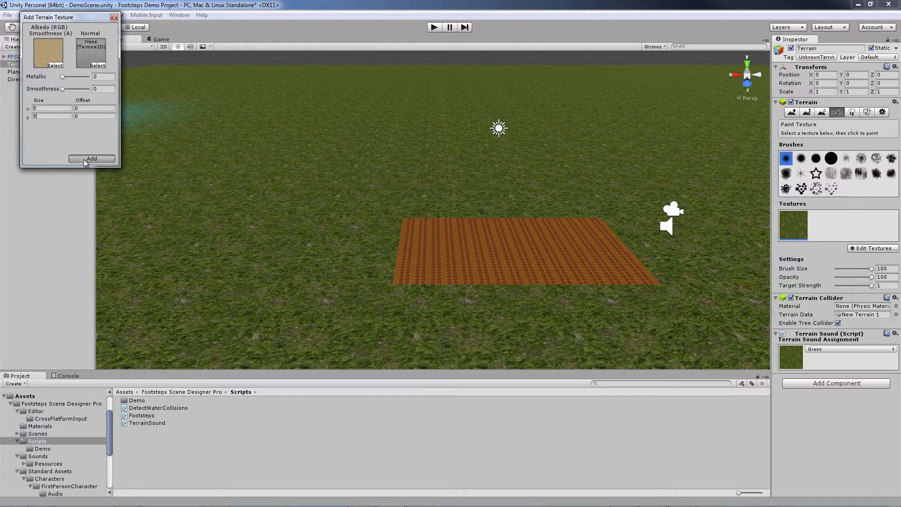
Add the dark brown MudRocky texture to the terrain's paint textures with a tiling size of 5 by 5.
left_click(884, 249)
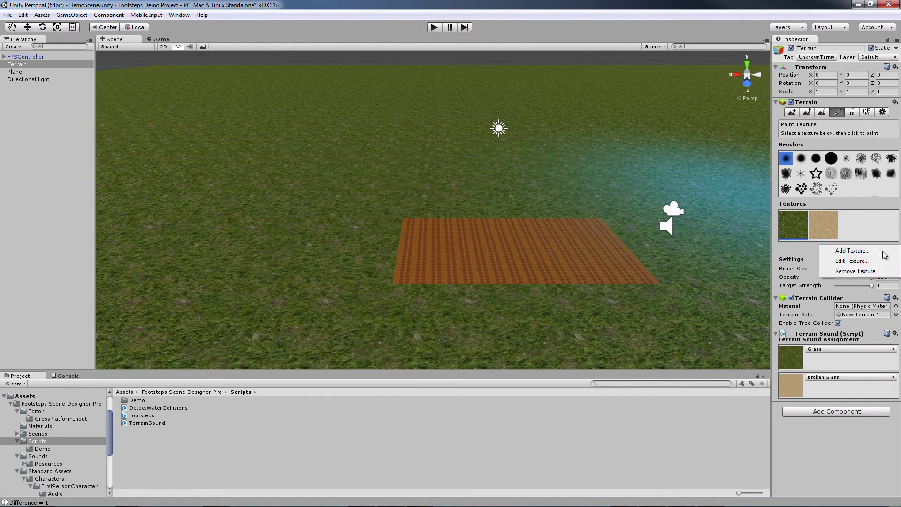
left_click(837, 249)
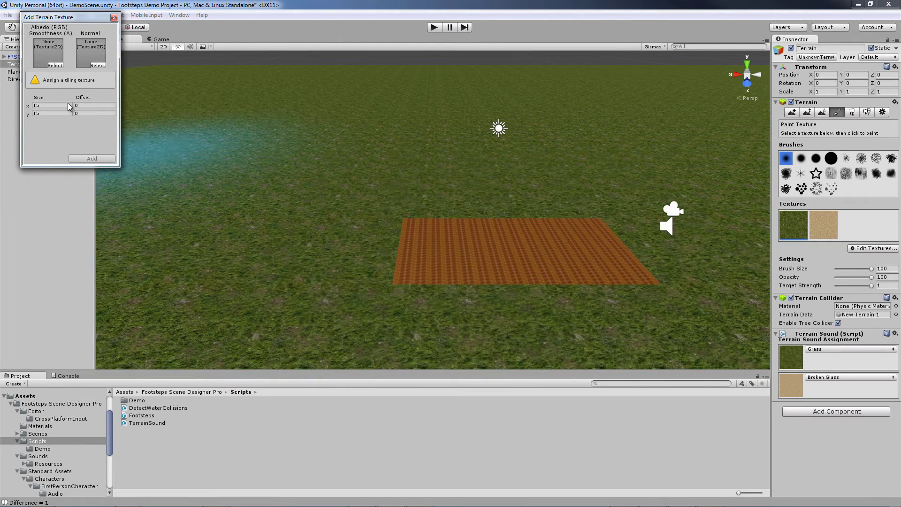
left_click(55, 65)
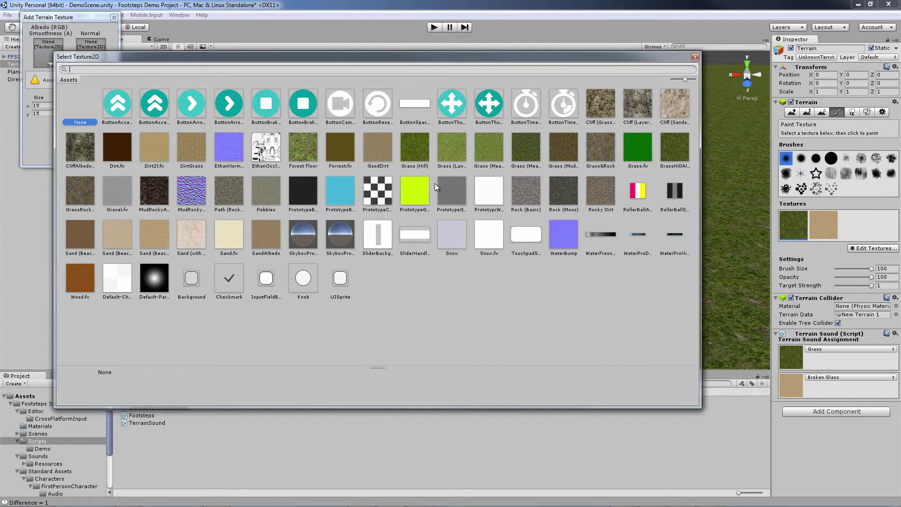
left_click(151, 195)
left_click(696, 58)
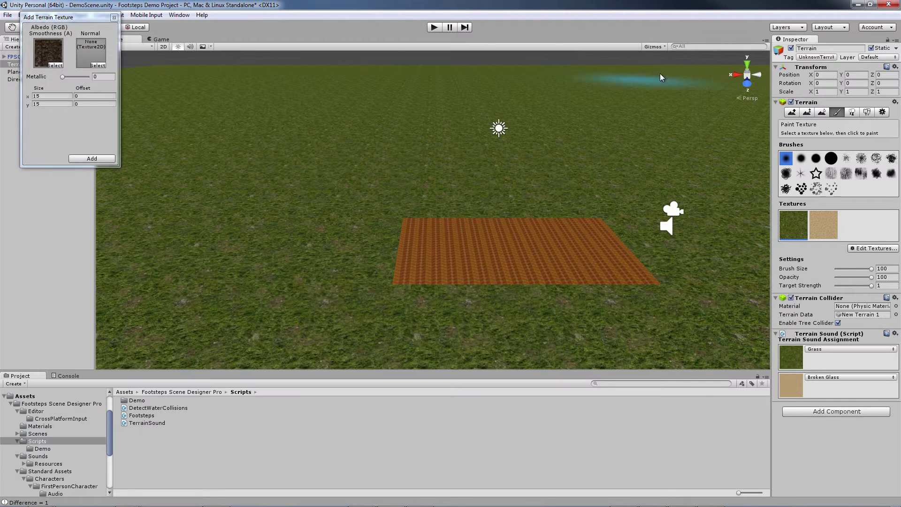
left_click(50, 96)
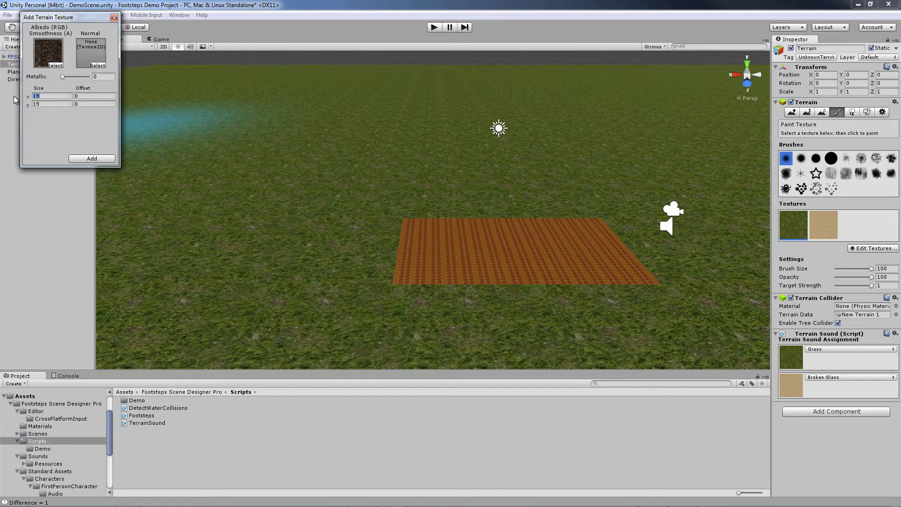
type("55")
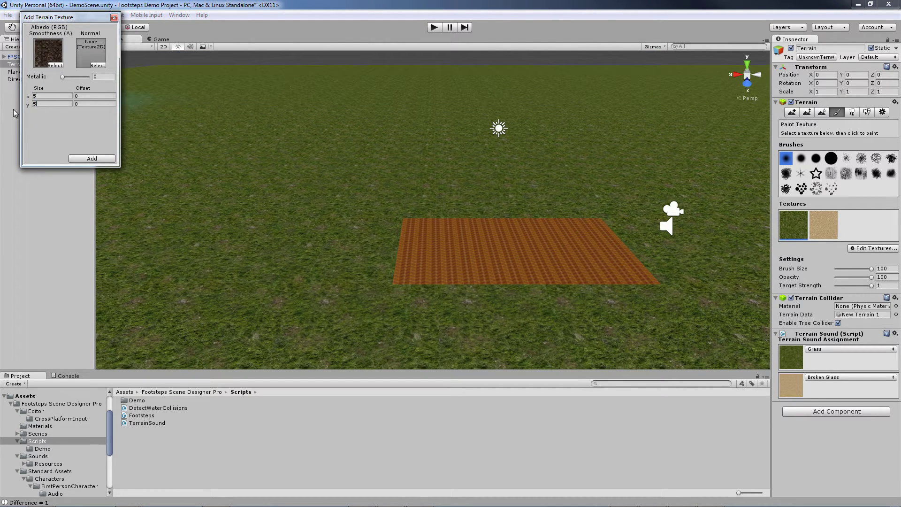
left_click(85, 159)
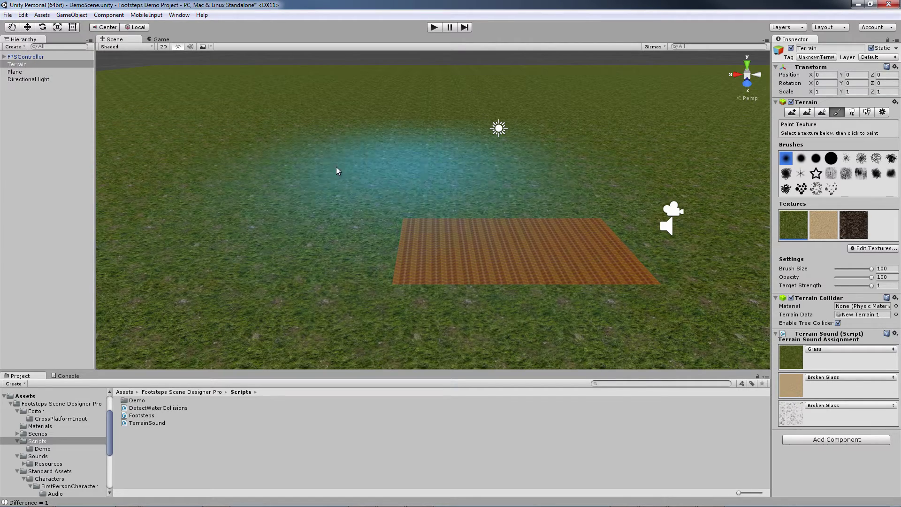
Add the white Snow.fw texture to the terrain's paint textures, keeping the default tiling size.
left_click(874, 249)
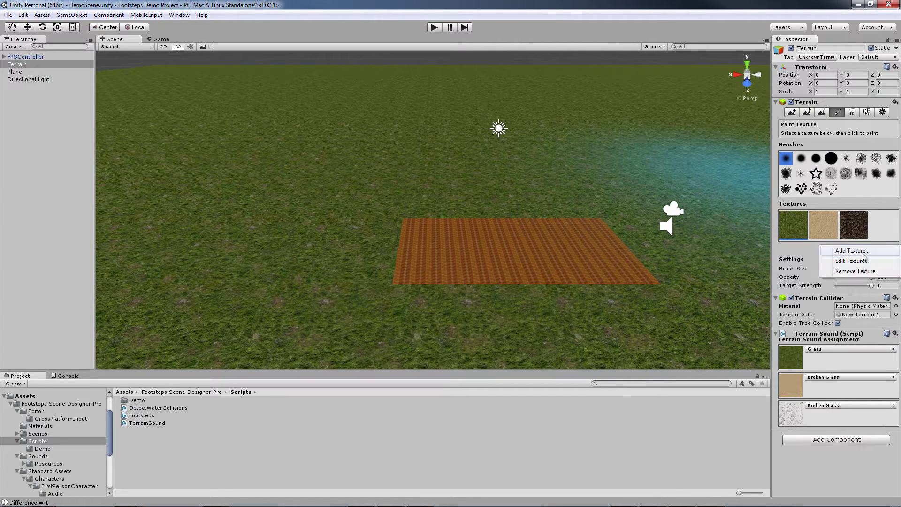
left_click(853, 251)
left_click(60, 65)
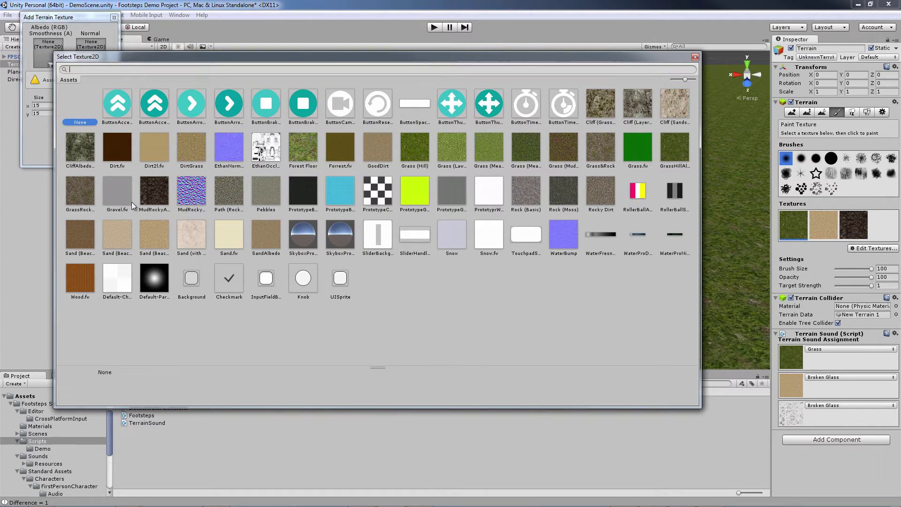
left_click(490, 234)
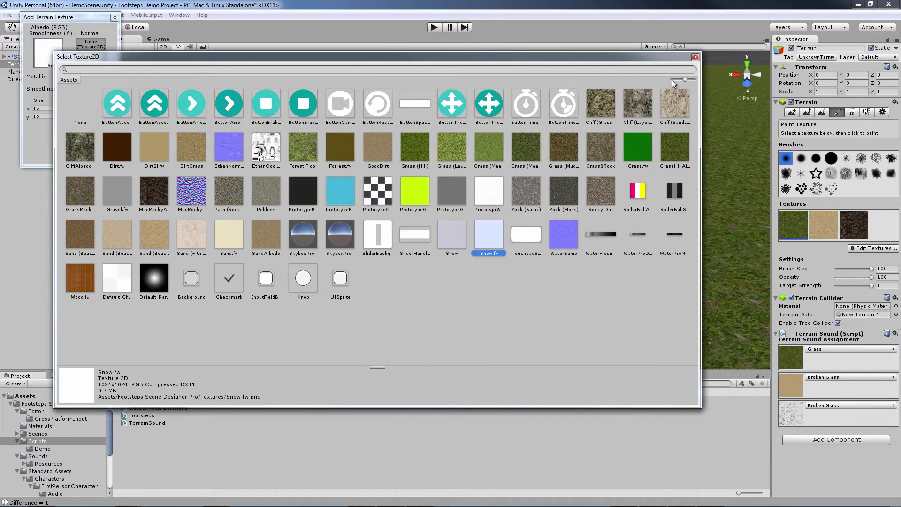
left_click(694, 58)
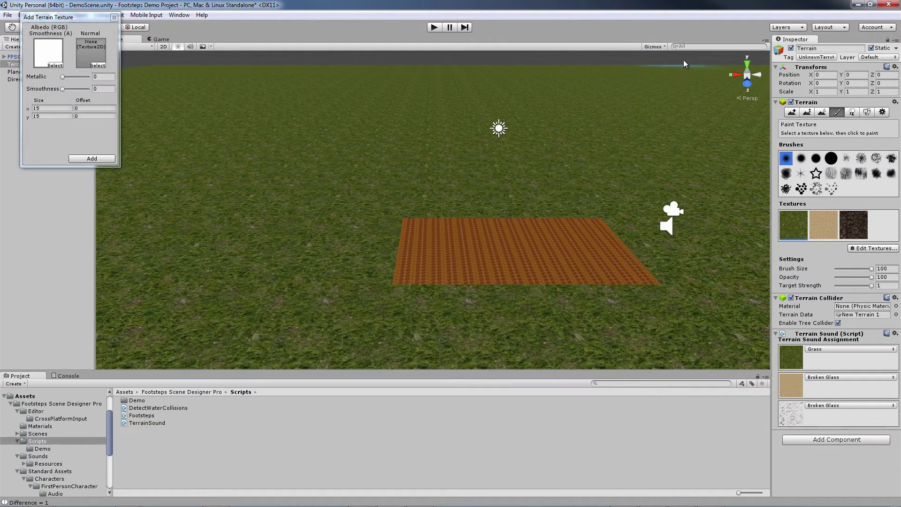
left_click(98, 162)
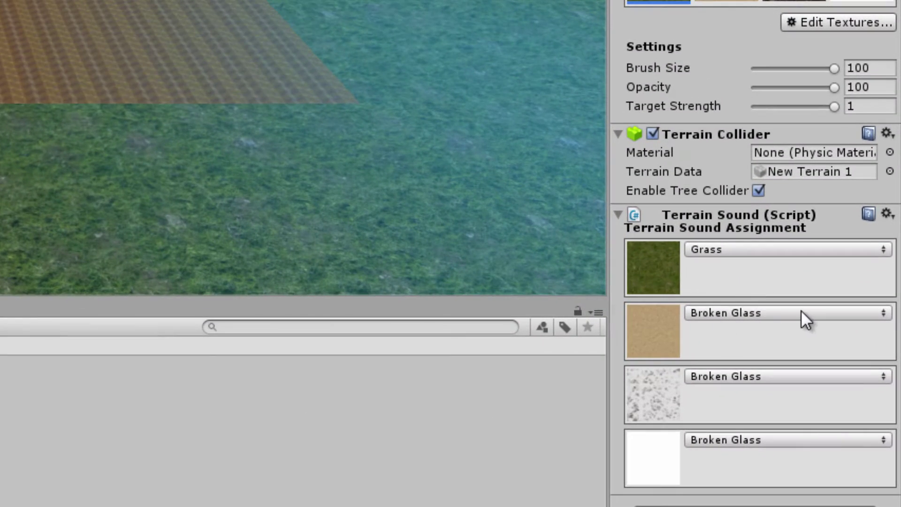
In the Terrain Sound assignment, set the sand texture to Sand, the mud texture to Leaves and the white texture to Snow.
left_click(800, 311)
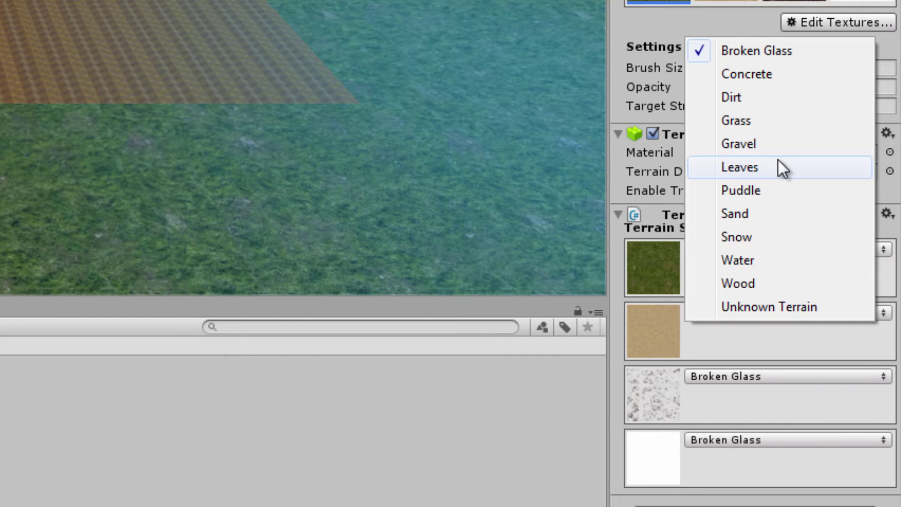
left_click(759, 213)
left_click(786, 380)
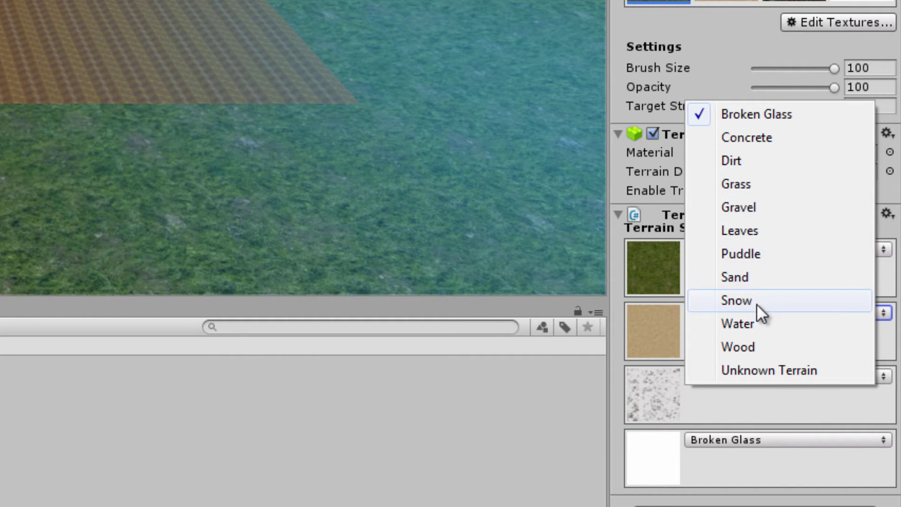
left_click(761, 233)
left_click(783, 439)
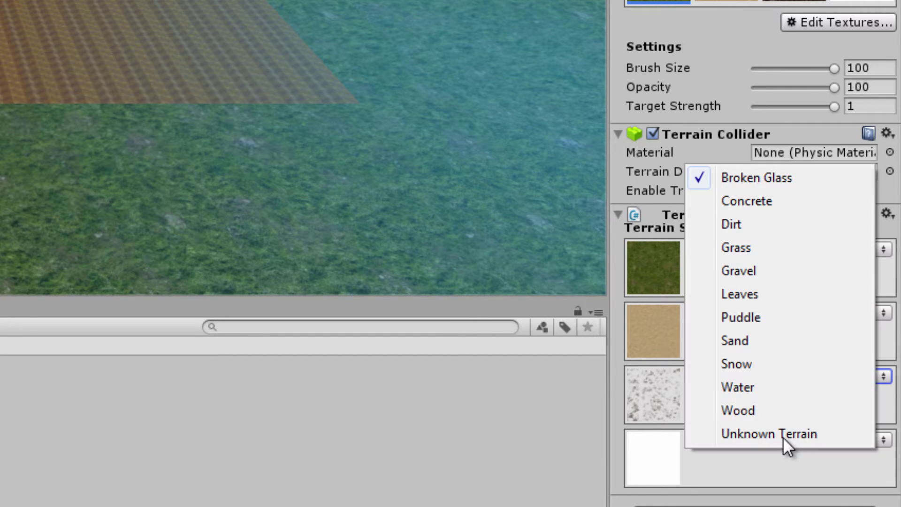
left_click(761, 362)
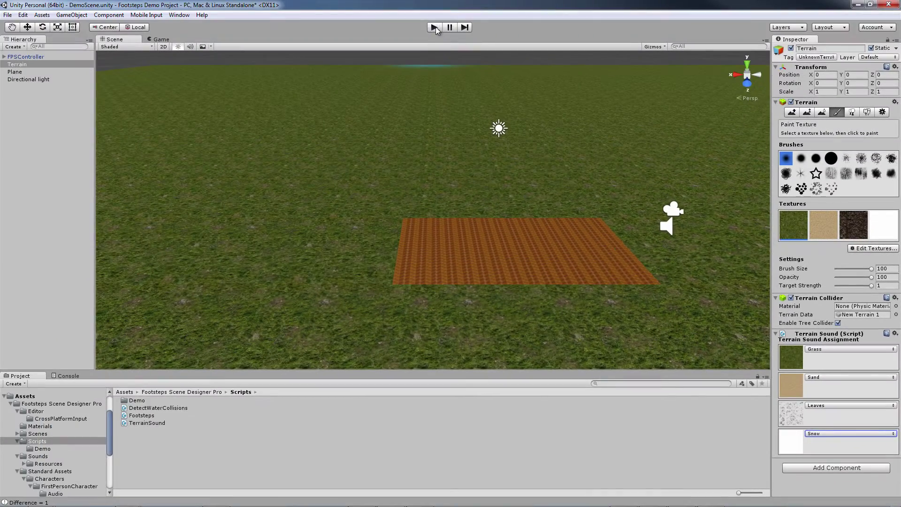
Briefly run and stop the game, then paint a large patch of the sand texture on the terrain beside the wooden plane.
left_click(434, 27)
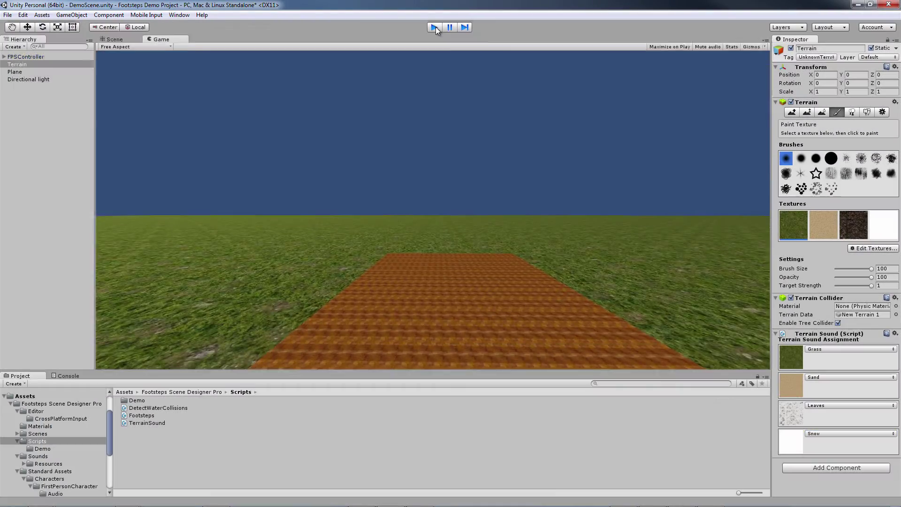
left_click(434, 27)
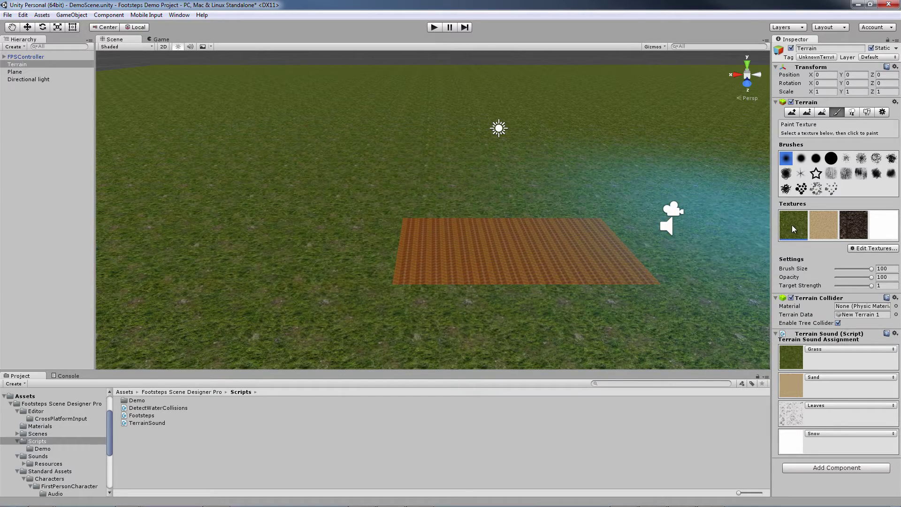
left_click(824, 224)
left_click_drag(302, 158, 291, 146)
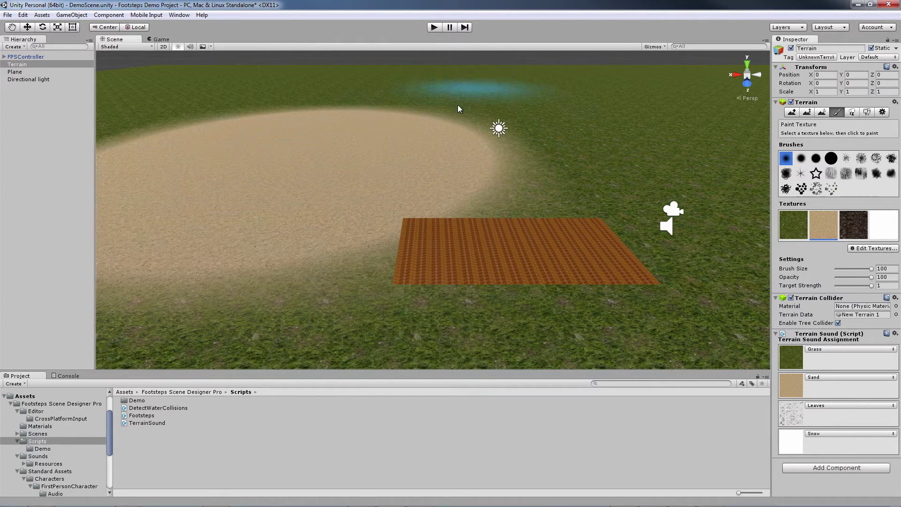
Reduce the brush size to 29 and opacity to 23, then paint a mud texture patch on an open area of grass.
mouse_move(870, 269)
left_mouse_down()
mouse_move(852, 269)
mouse_move(868, 277)
mouse_move(844, 276)
left_mouse_up()
left_click(853, 224)
mouse_move(612, 233)
right_mouse_down()
mouse_move(721, 210)
mouse_move(610, 213)
right_mouse_up()
mouse_move(443, 218)
left_mouse_down()
mouse_move(446, 182)
mouse_move(327, 183)
mouse_move(366, 199)
left_mouse_up()
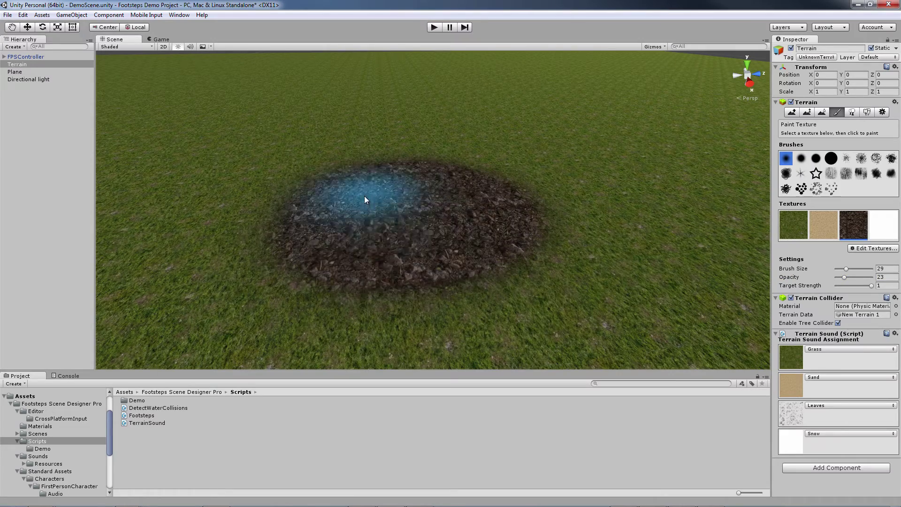
Paint a patch of the white snow texture on the grass beyond the wooden plane, between the sand and mud patches.
left_click(875, 230)
right_click_drag(424, 215, 288, 220)
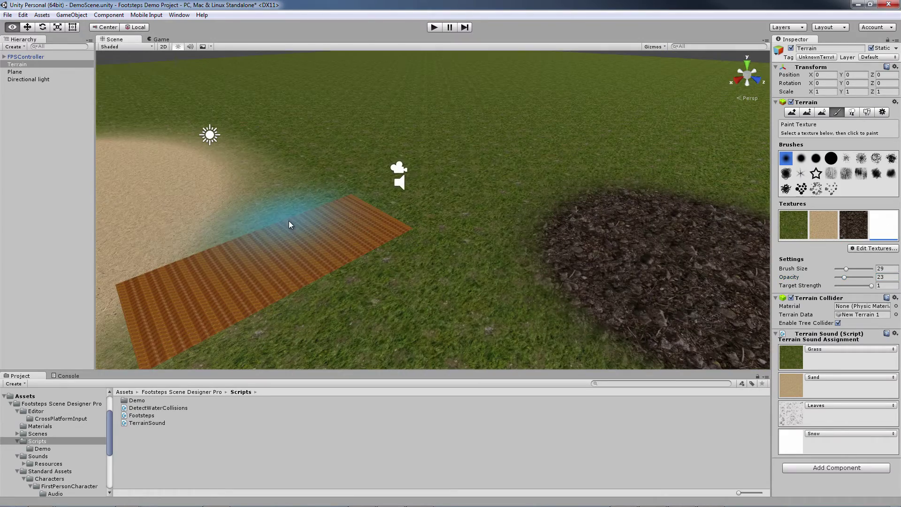
mouse_move(444, 106)
left_mouse_down()
mouse_move(415, 113)
mouse_move(436, 132)
mouse_move(470, 115)
mouse_move(402, 117)
left_mouse_up()
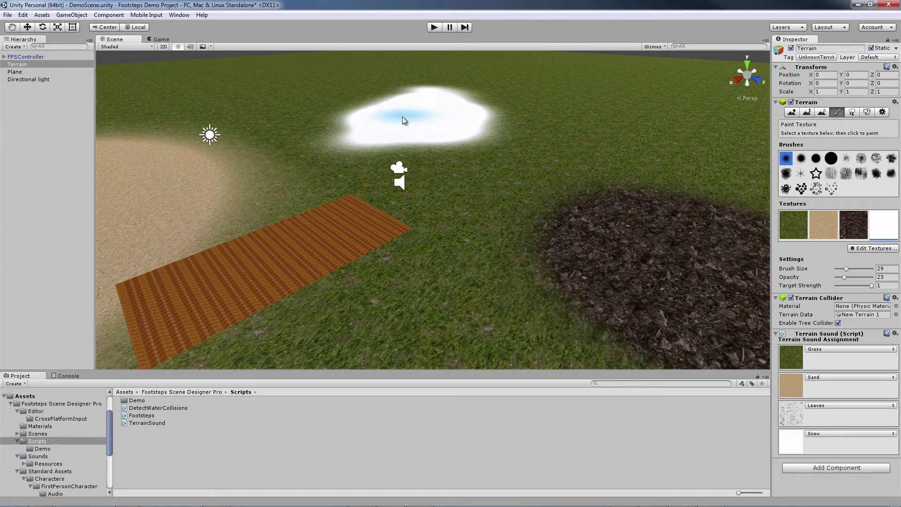
Run the game and walk across the mud, snow and sand patches to test their footstep sounds, and stop it.
left_click(434, 27)
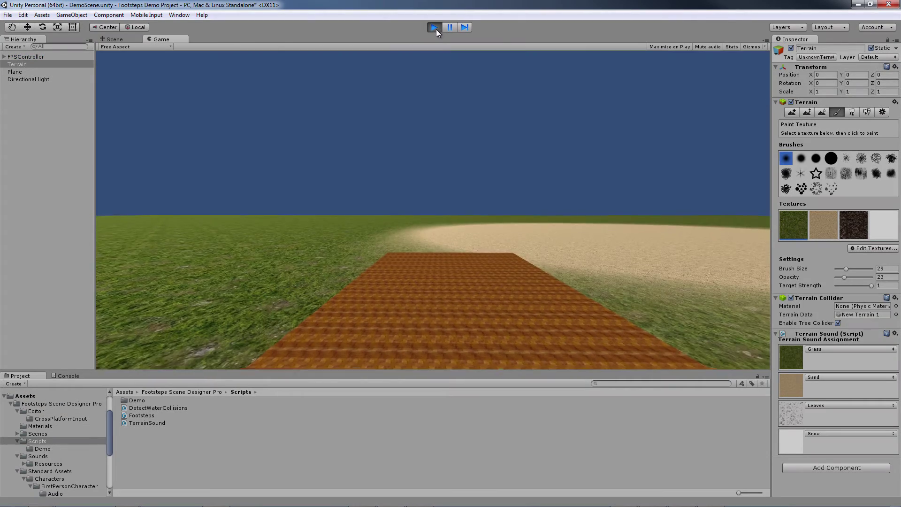
key("w")
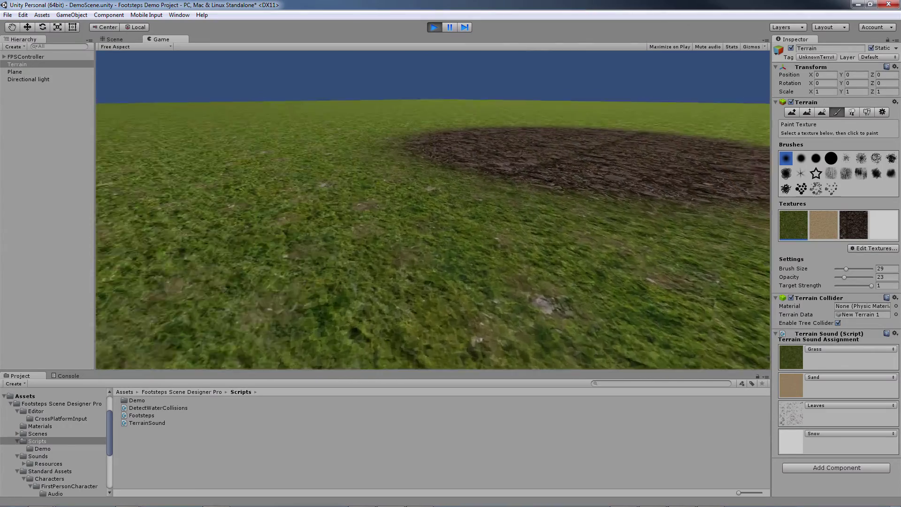
key("w")
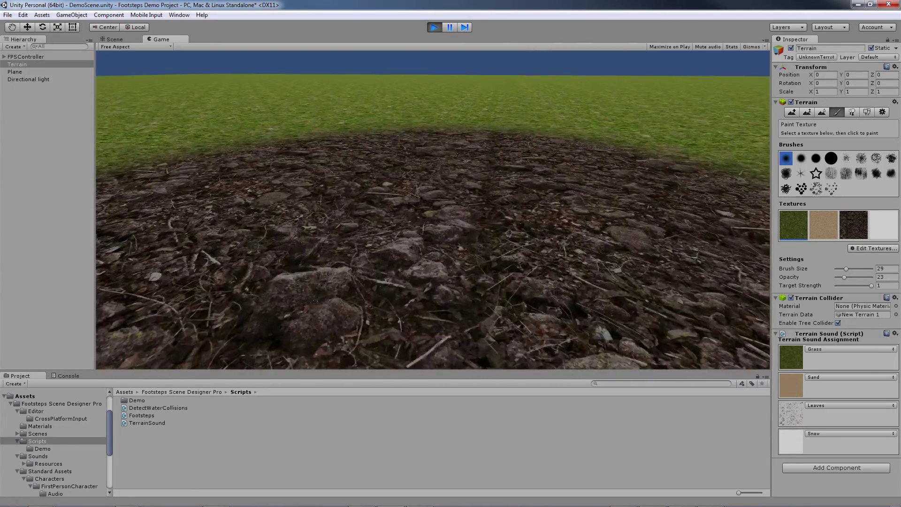
key("w")
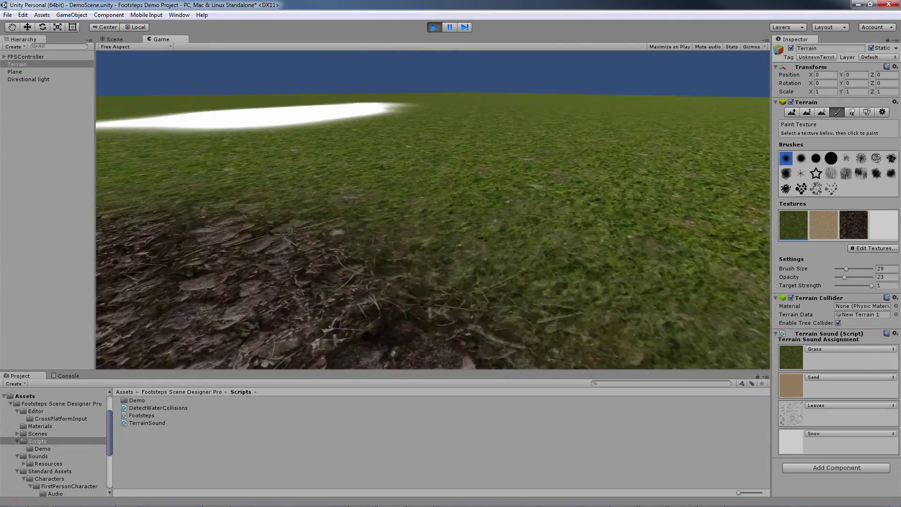
key("w")
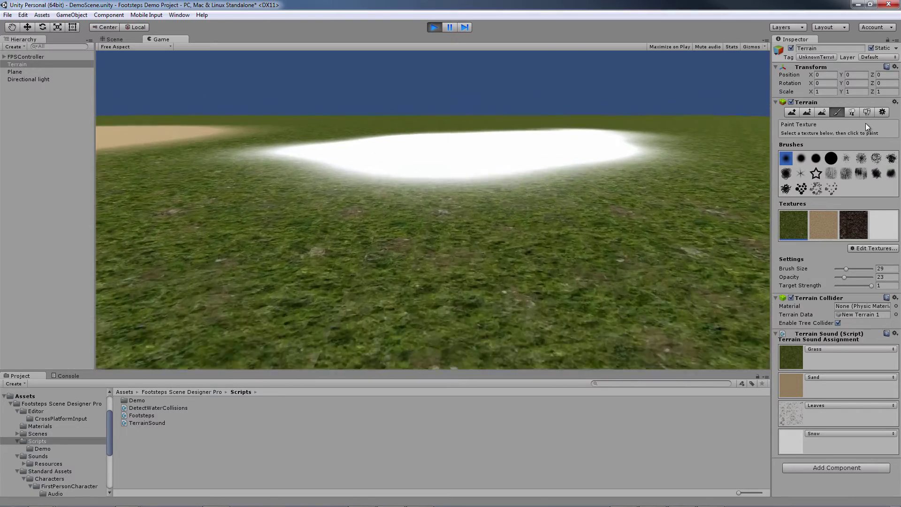
key("w")
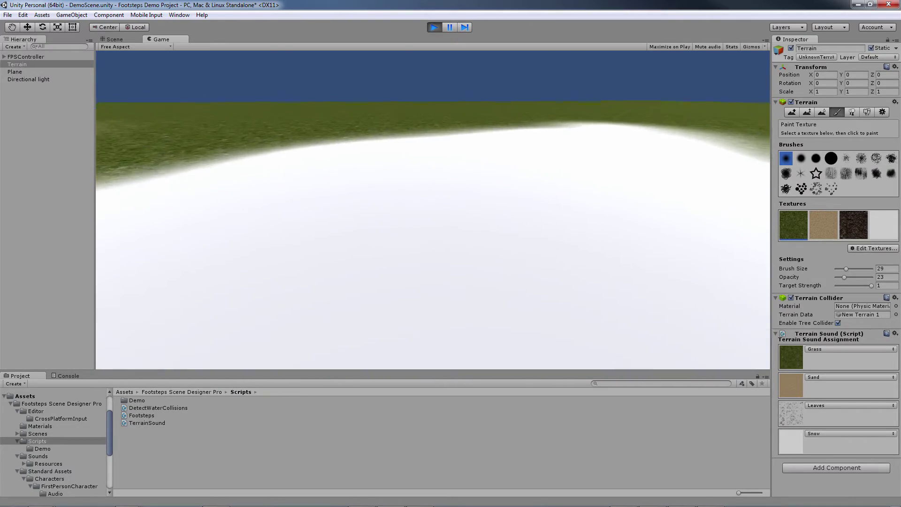
key("w")
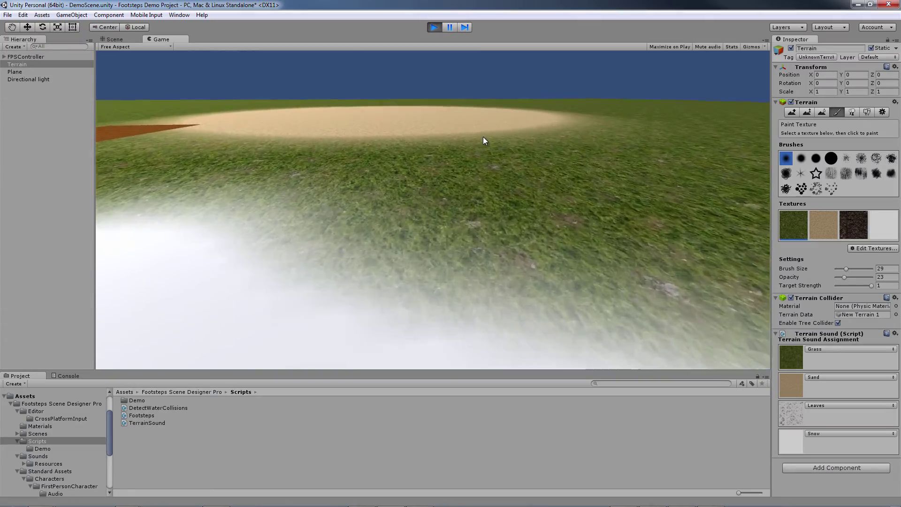
key("w")
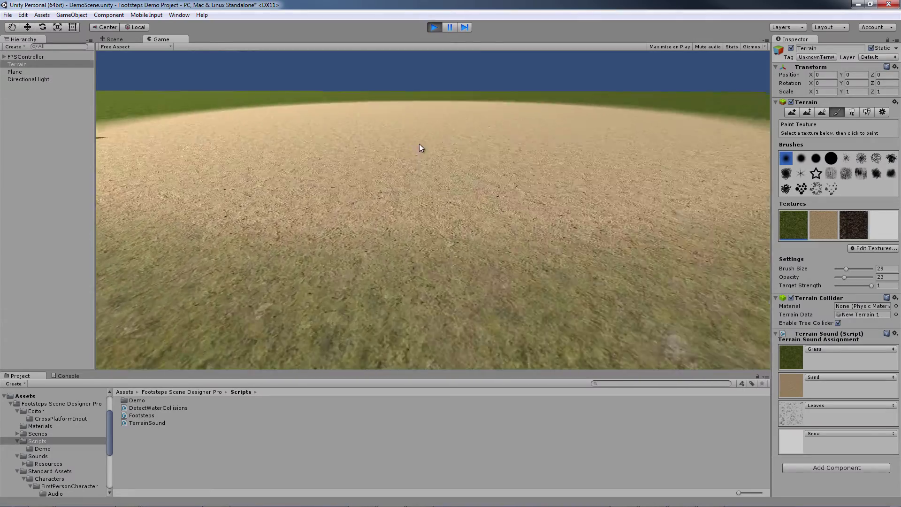
key("w")
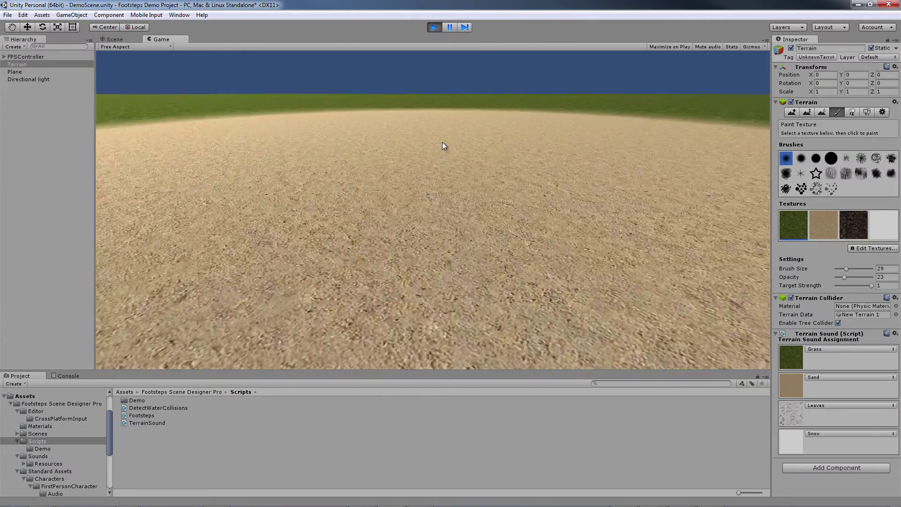
key("w")
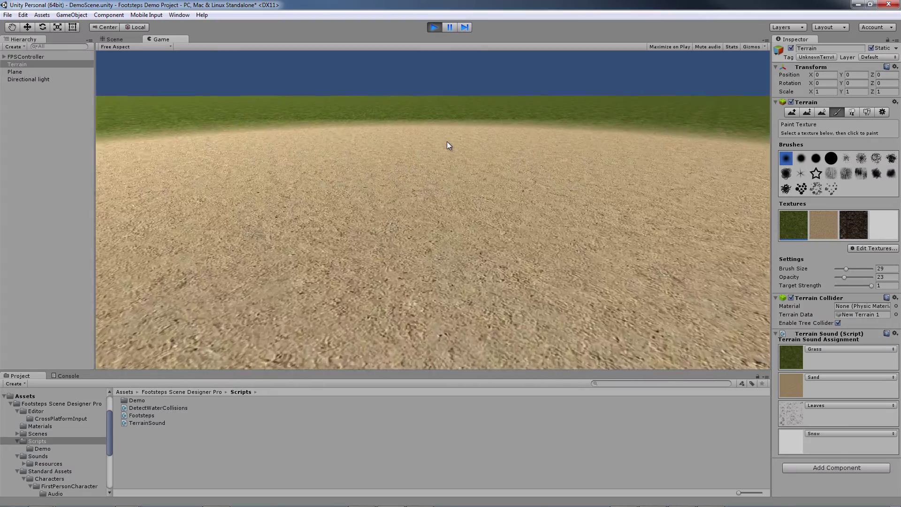
key("w")
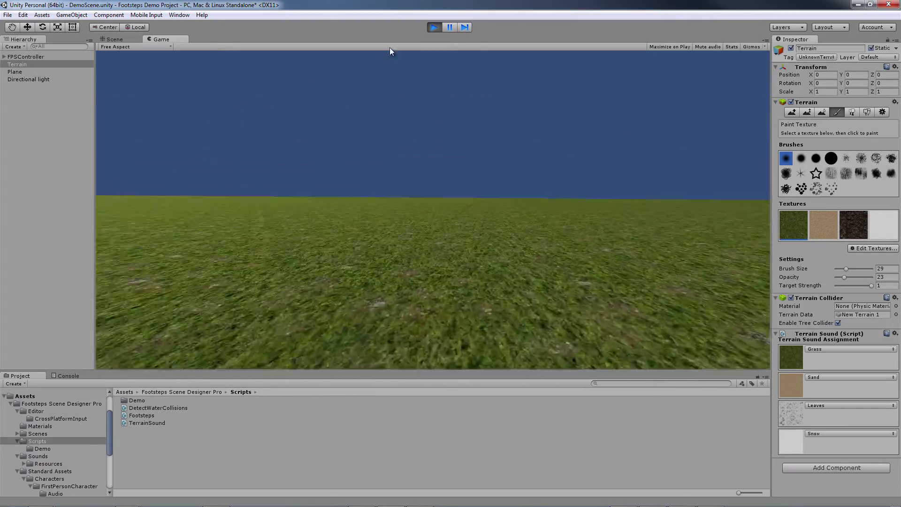
left_click(433, 28)
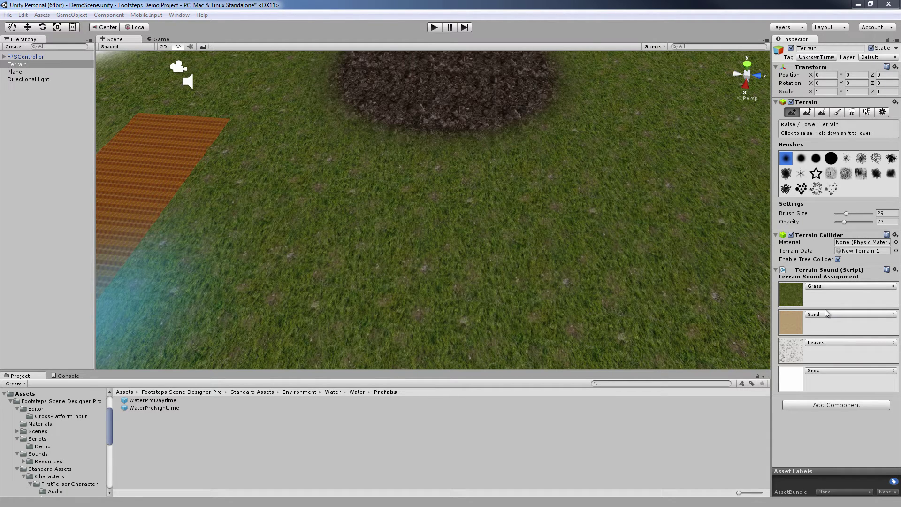
Lower the grass terrain near the mud patch and paint the sampled lower height across it to form a round, flat-bottomed basin.
left_click(806, 113)
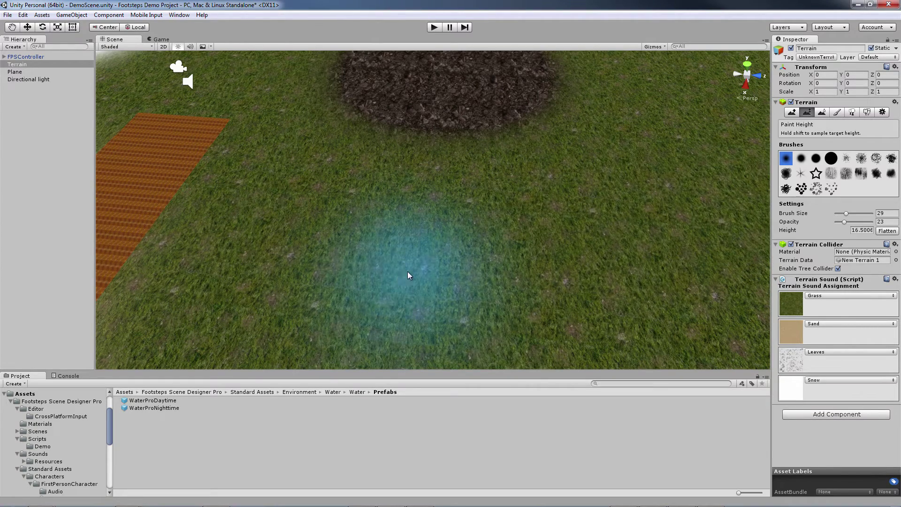
left_click(792, 113)
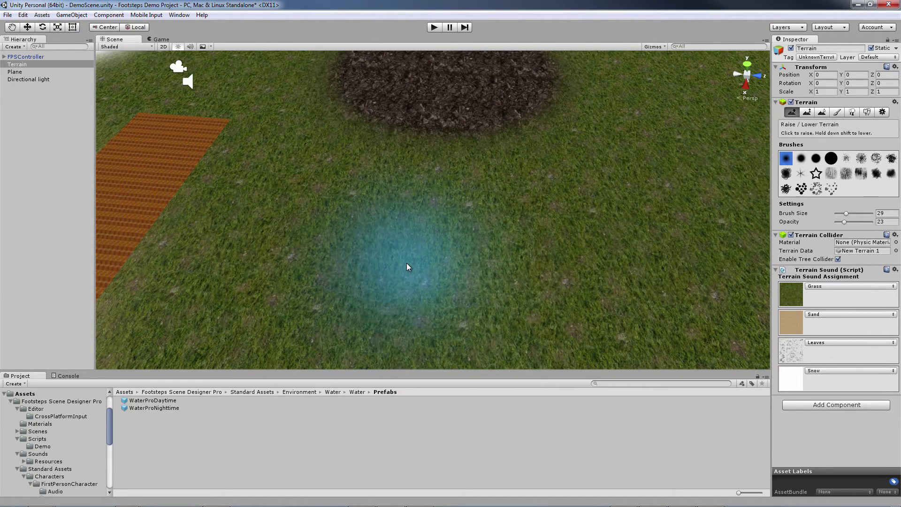
left_click(406, 263, "shift")
left_click(806, 113)
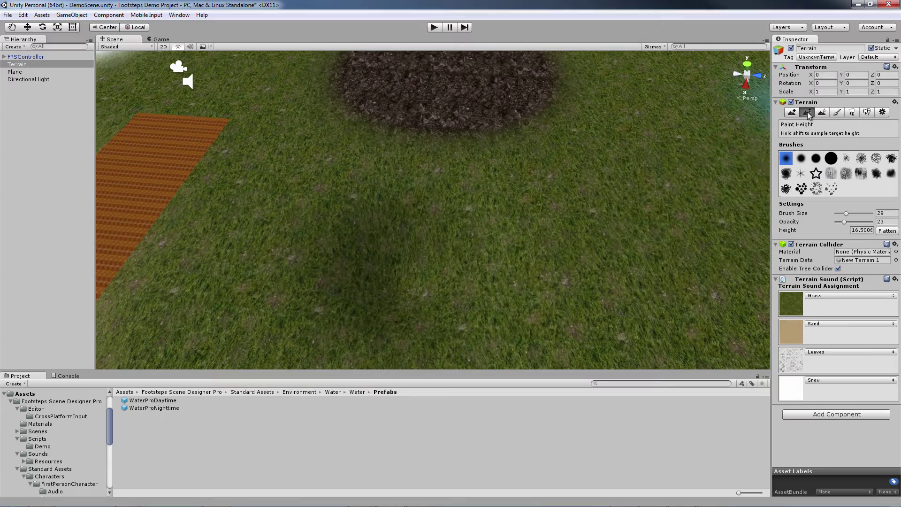
left_click(410, 277, "shift")
left_click_drag(410, 276, 443, 279)
mouse_move(534, 270)
right_mouse_down()
mouse_move(482, 269)
mouse_move(436, 239)
mouse_move(458, 265)
mouse_move(492, 279)
mouse_move(470, 283)
right_mouse_up()
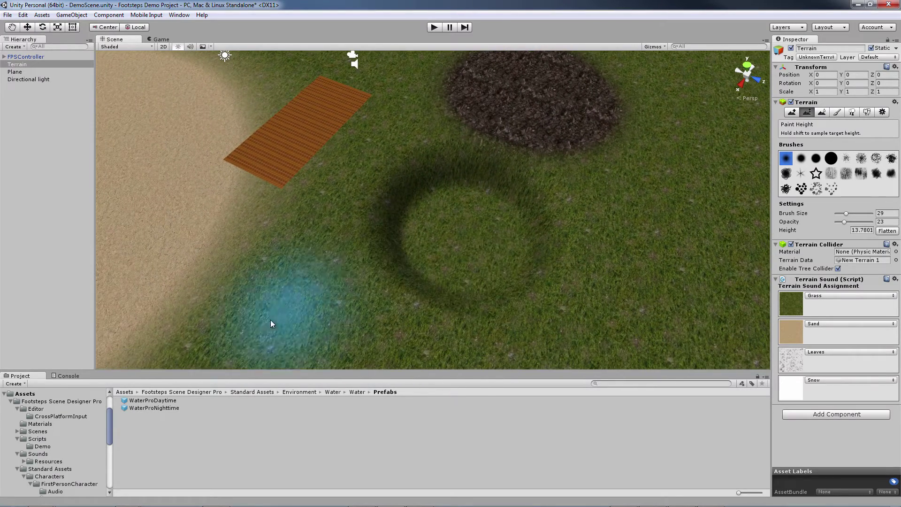
Place the WaterProDaytime prefab from the Standard Assets water prefabs in the round terrain basin.
left_click_drag(109, 415, 106, 455)
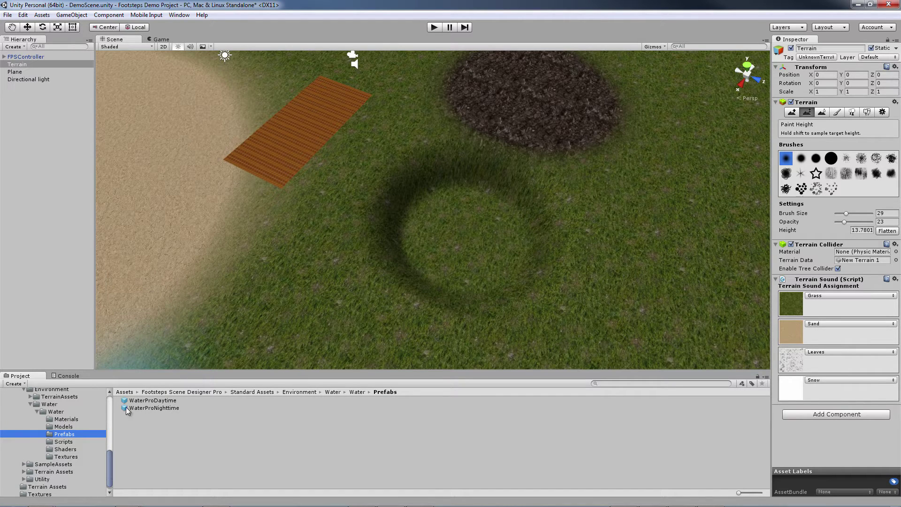
left_click(144, 401)
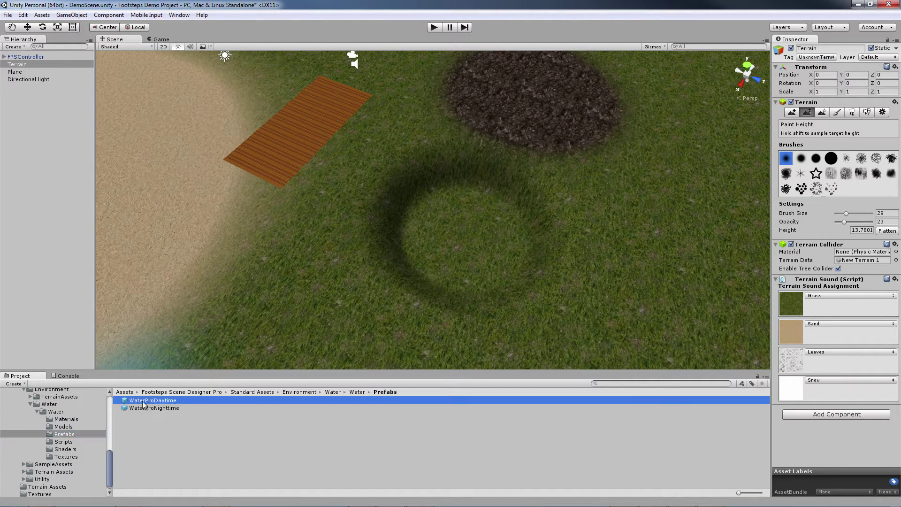
left_click_drag(192, 395, 464, 233)
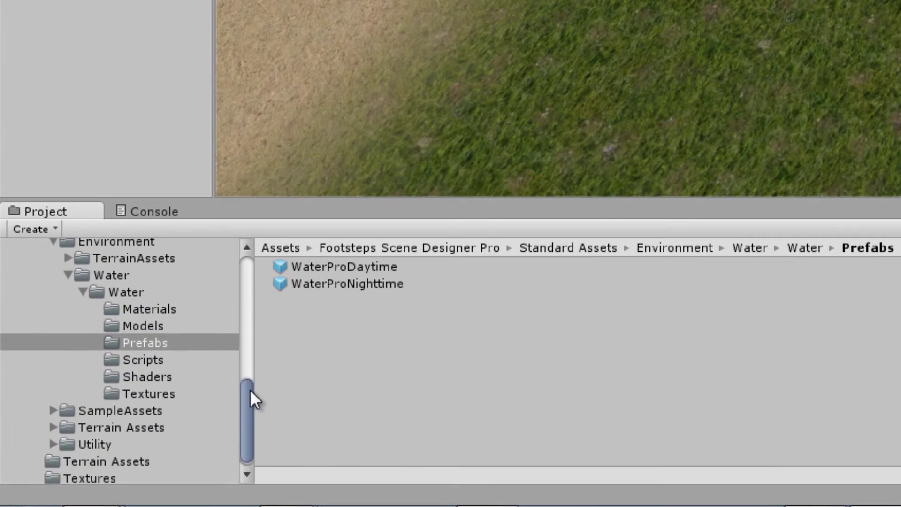
Attach the DetectWaterCollisions script to the WaterProDaytime object and set its tag to Water.
left_click_drag(250, 390, 257, 260)
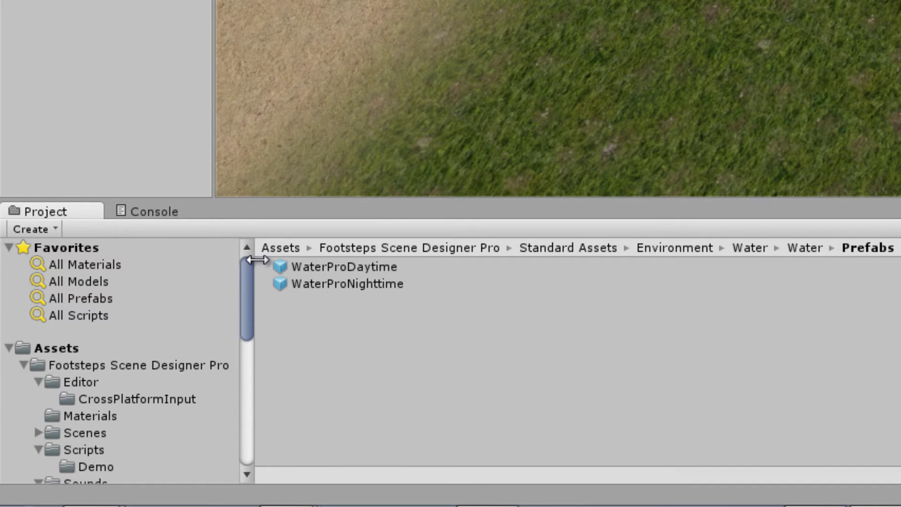
left_click_drag(257, 260, 255, 297)
left_click(84, 354)
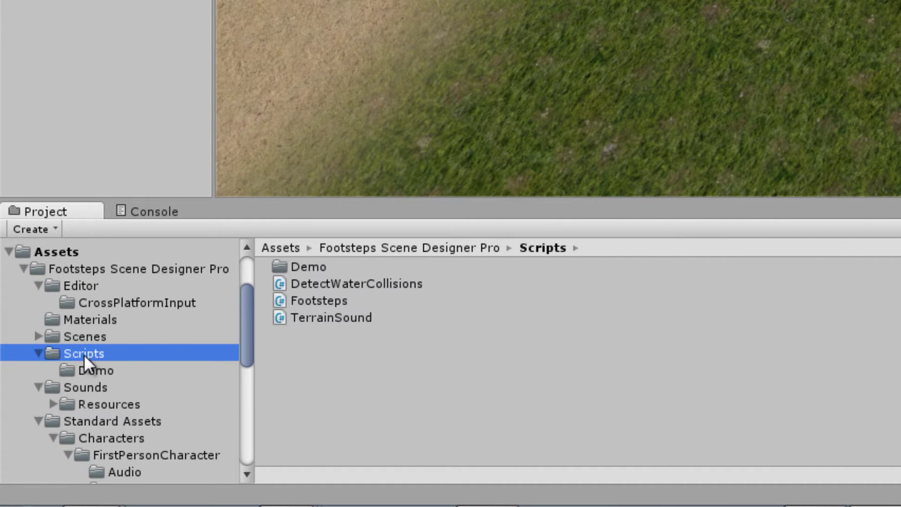
left_click_drag(350, 283, 900, 95)
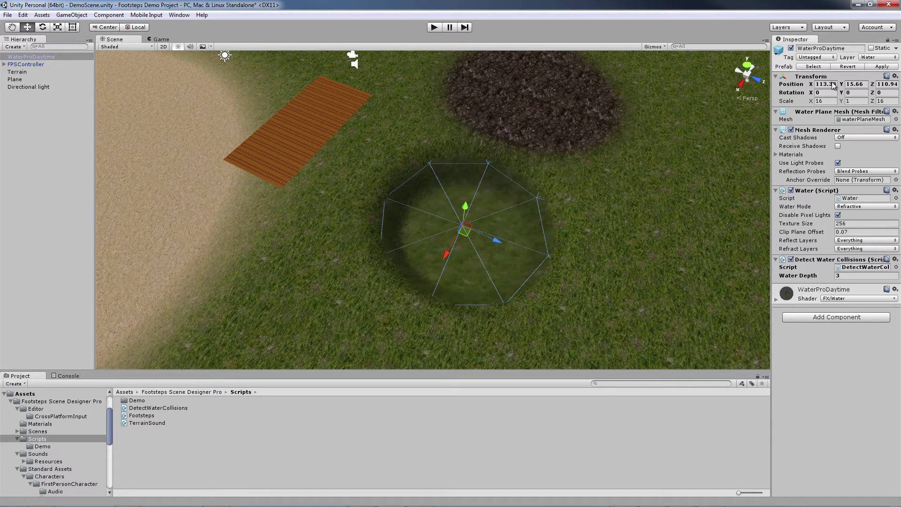
left_click(827, 57)
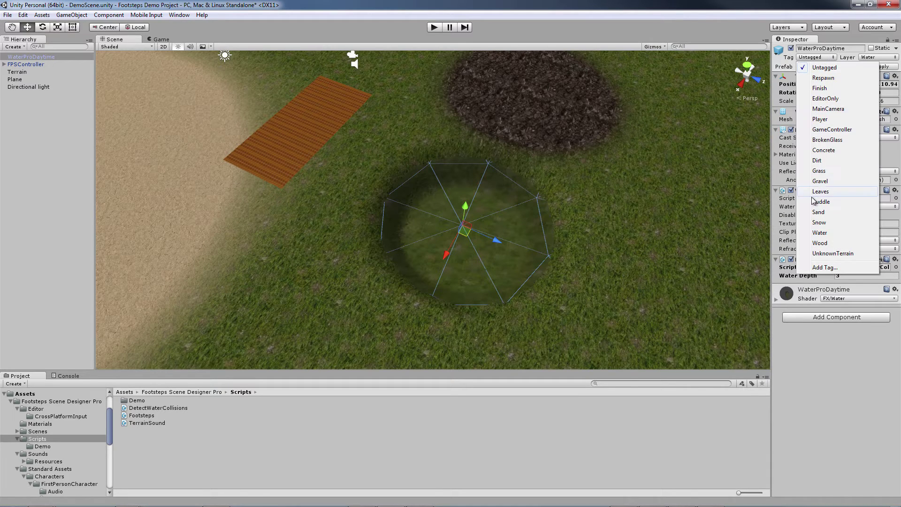
left_click(815, 234)
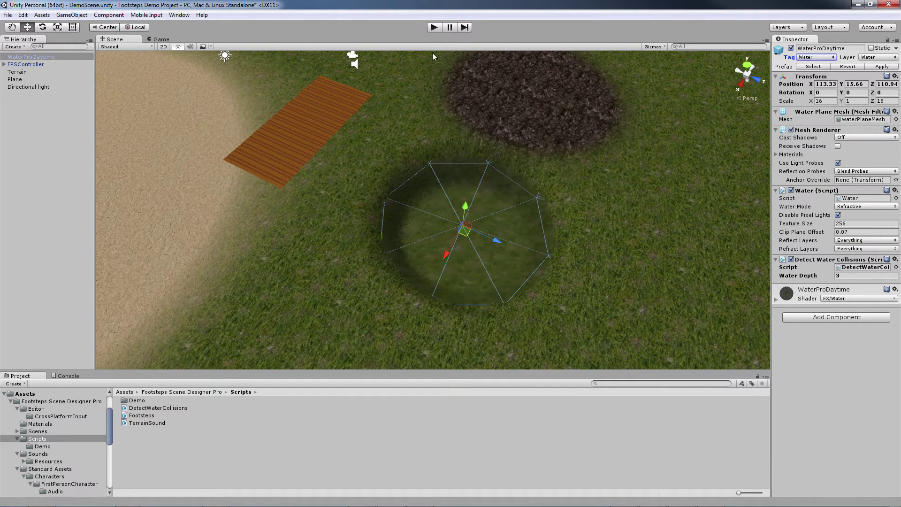
Run the game and walk through the water-filled basin to test the water footstep sounds.
left_click(434, 28)
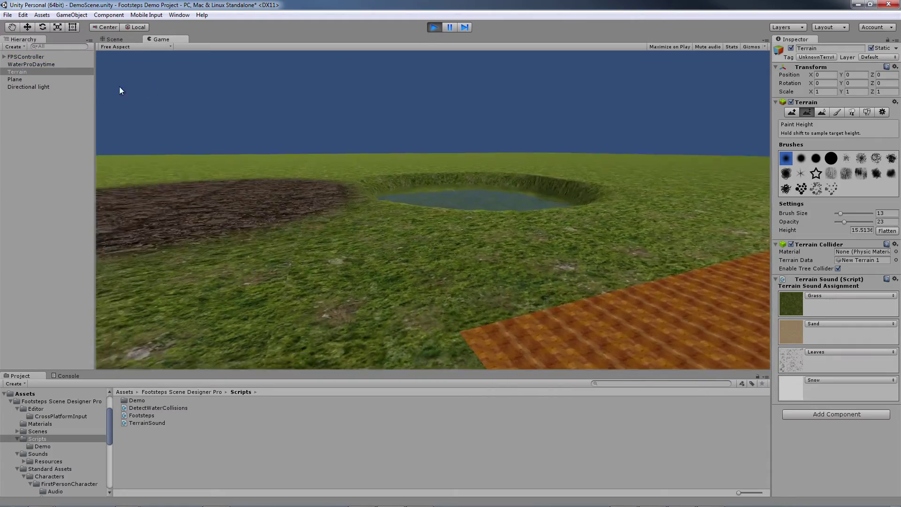
key("w")
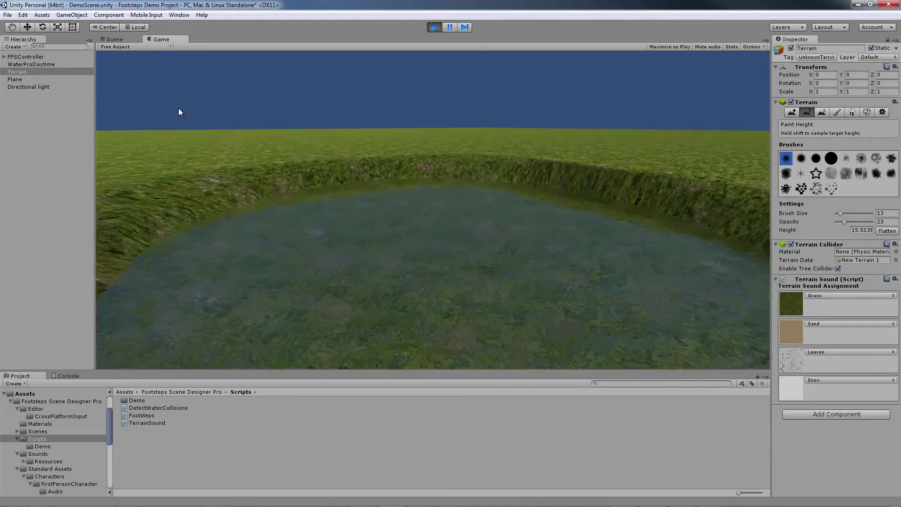
key("w")
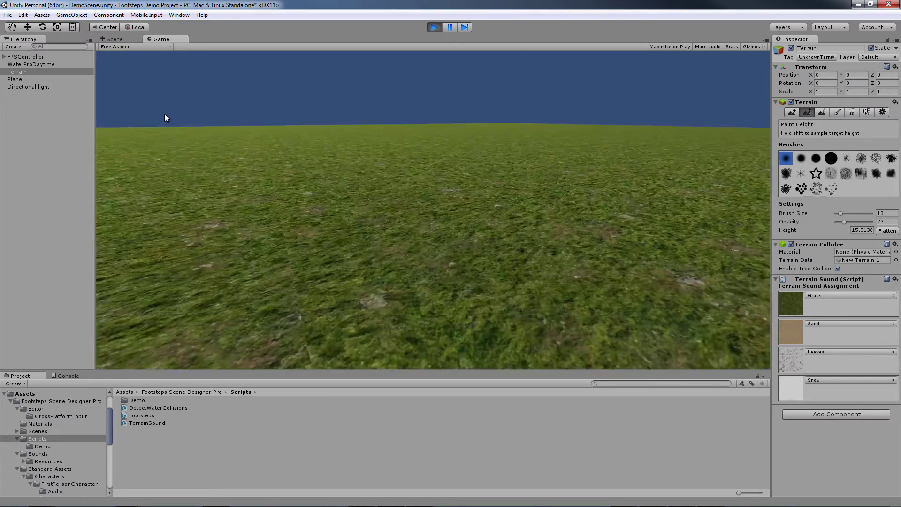
Run the game and raise the water plane above the terrain in the scene view to inspect its trigger box collider.
mouse_move(567, 126)
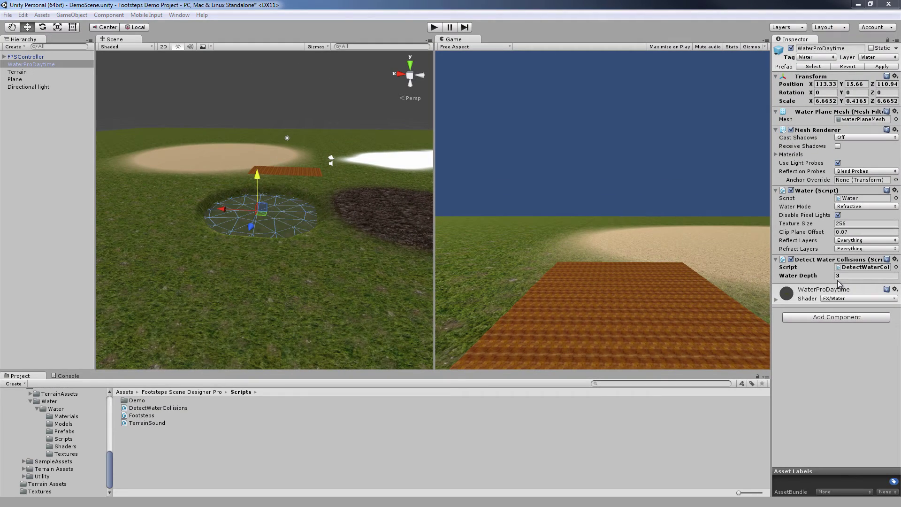
left_click(434, 28)
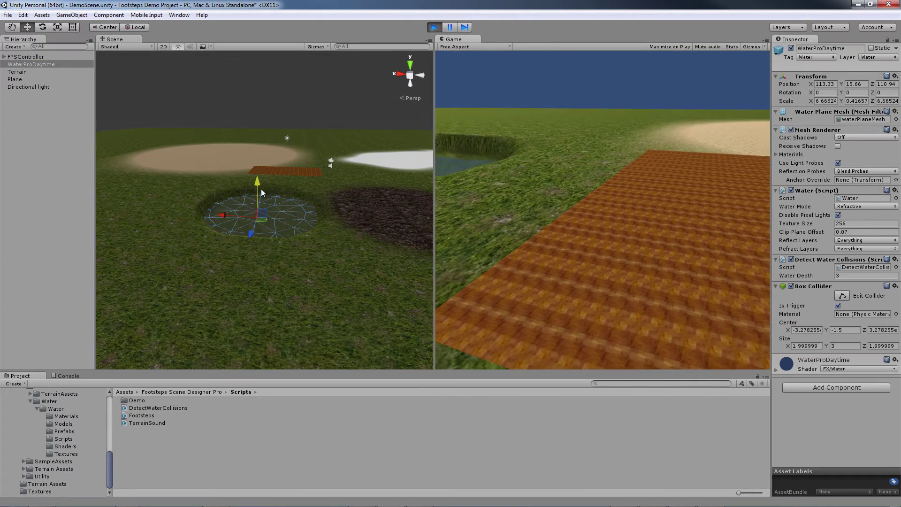
left_click_drag(253, 166, 247, 144)
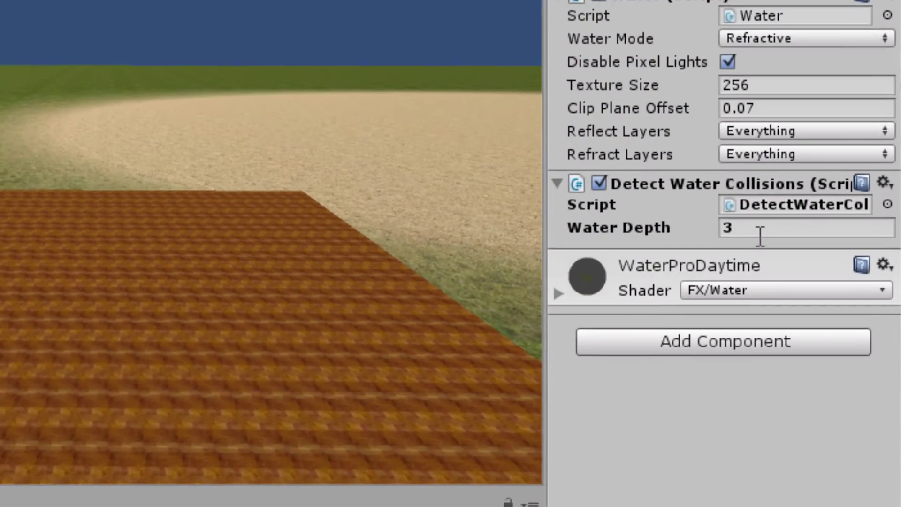
Set the Water Depth to 8, and raise the water plane in play mode to inspect its collider before stopping the game.
left_click(826, 275)
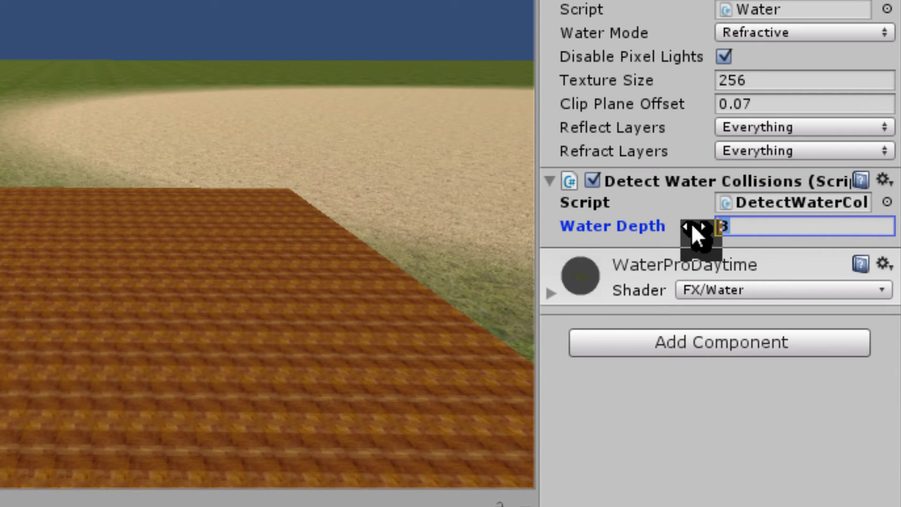
type("8")
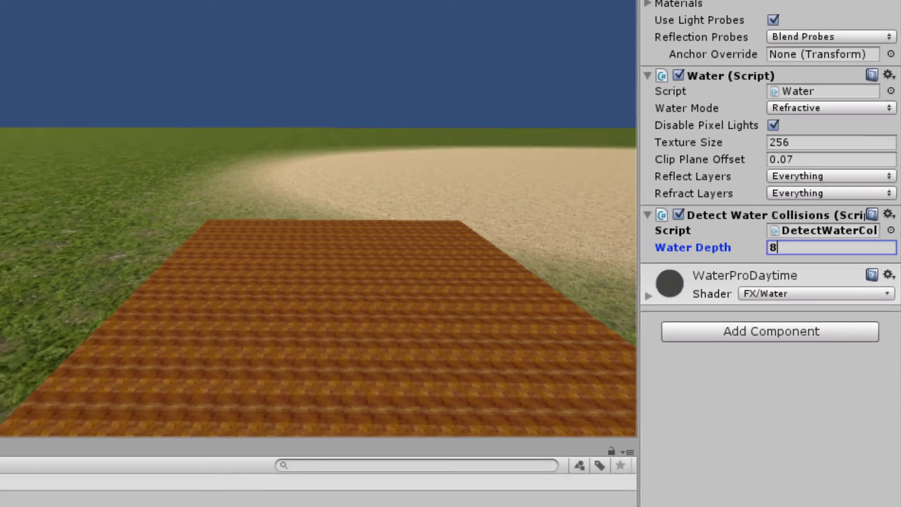
key("Return")
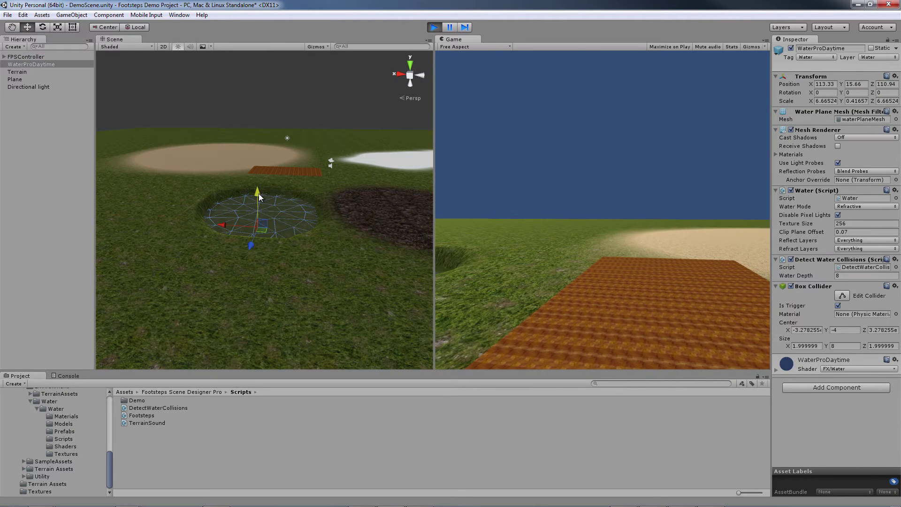
left_click_drag(258, 193, 252, 127)
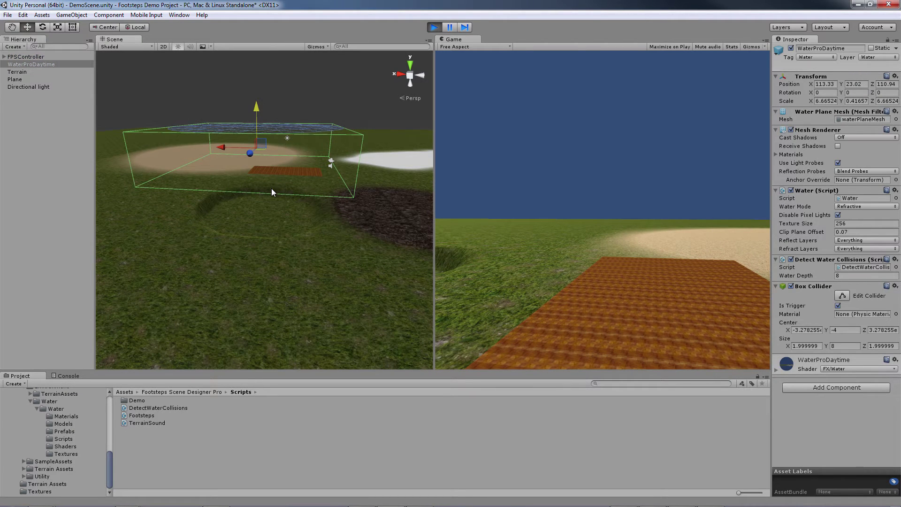
left_click(434, 27)
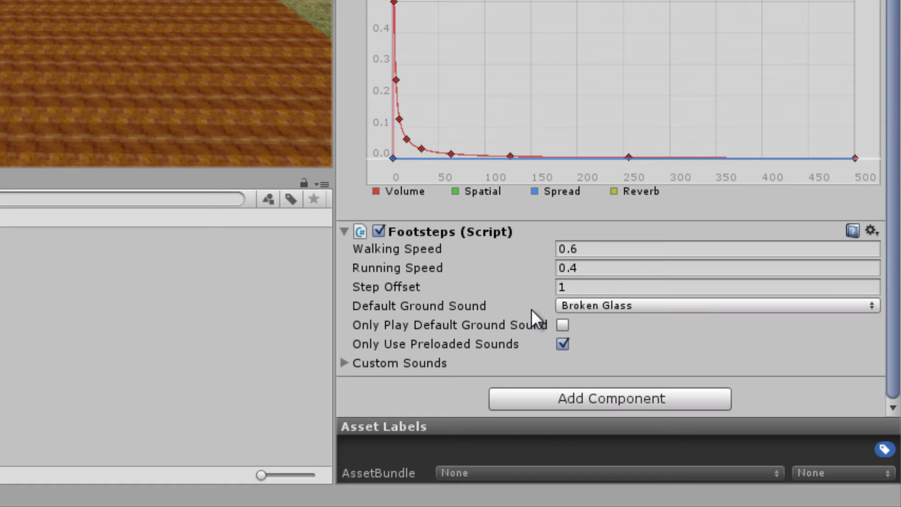
Enable Only Play Default Ground Sound in the Footsteps script and set the Default Ground Sound to Gravel.
left_click(668, 306)
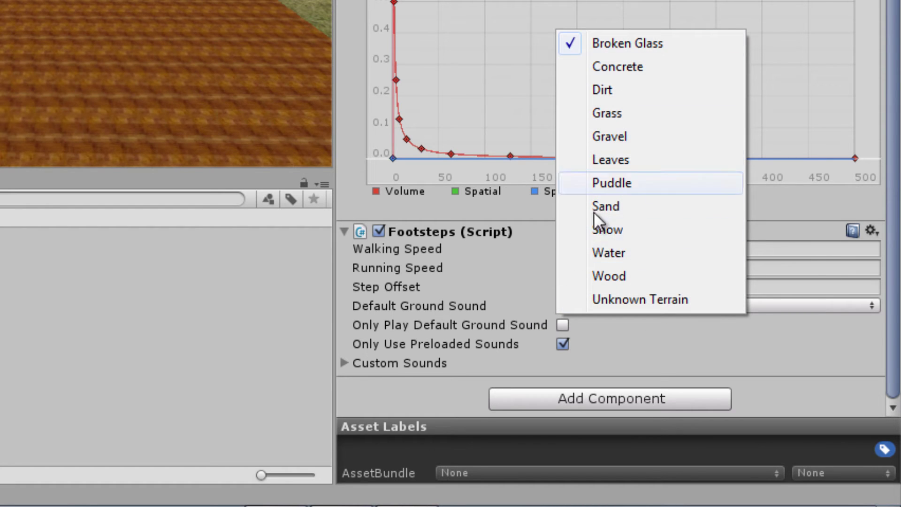
left_click(629, 92)
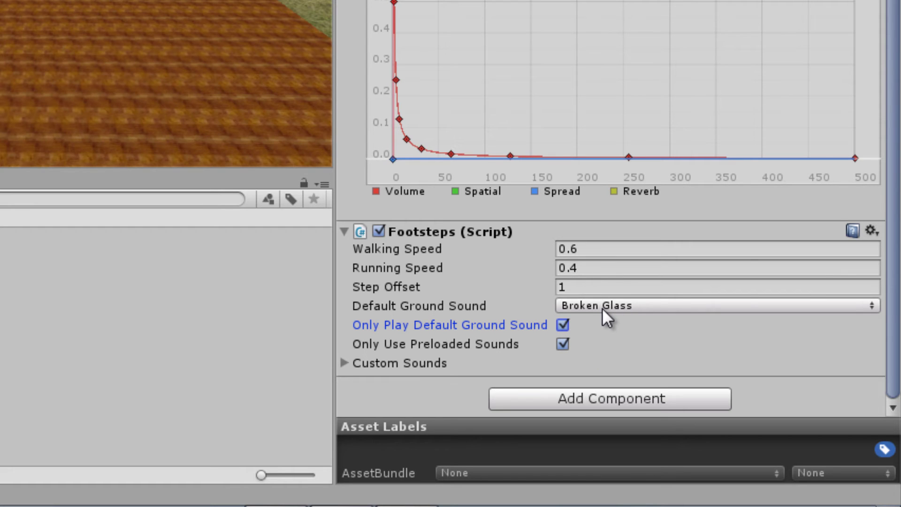
left_click(627, 307)
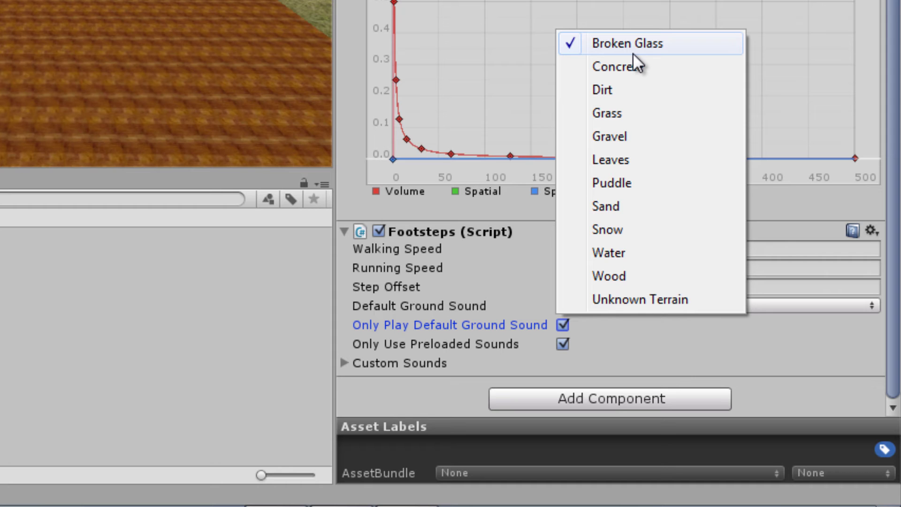
left_click(645, 137)
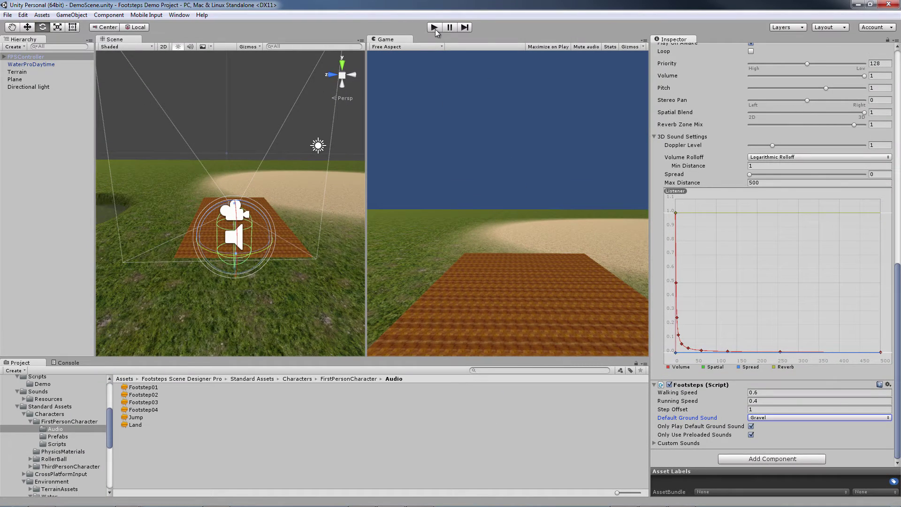
Run the game and walk across the plane, sand, grass and snow to test the default ground sound before stopping it.
left_click(434, 27)
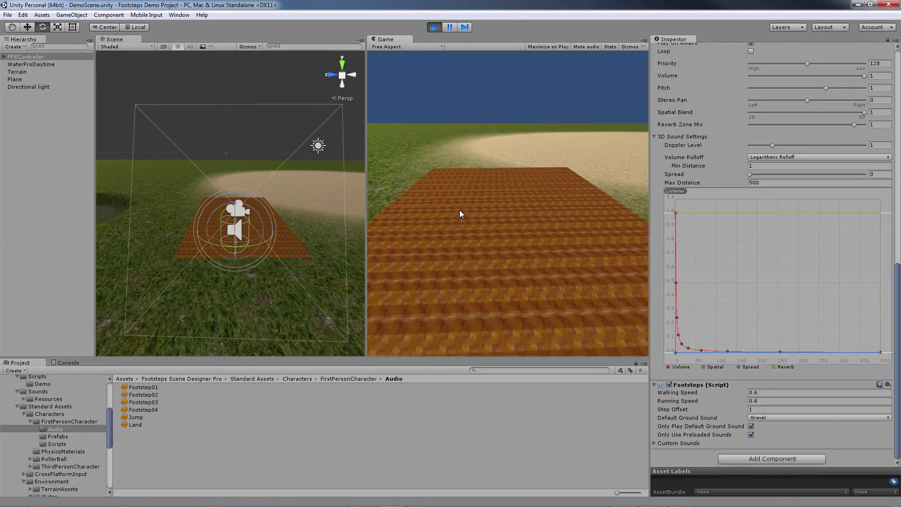
key("w")
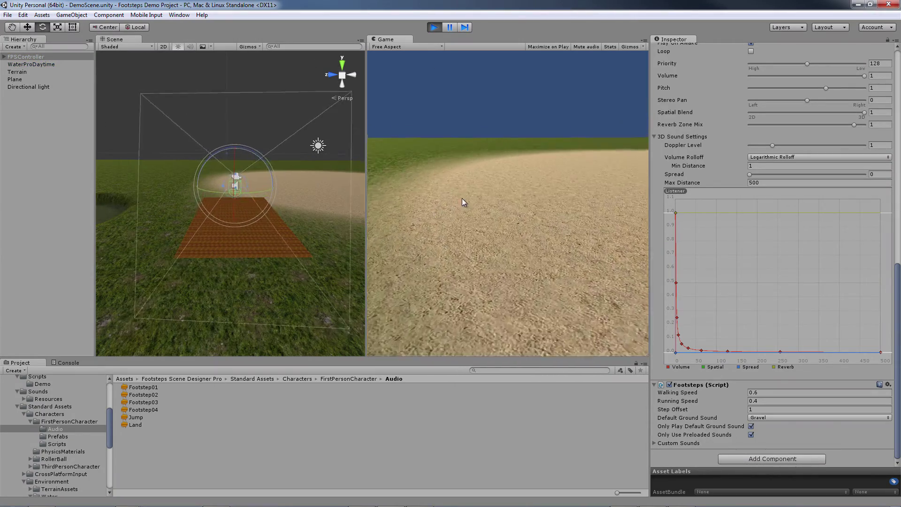
key("w")
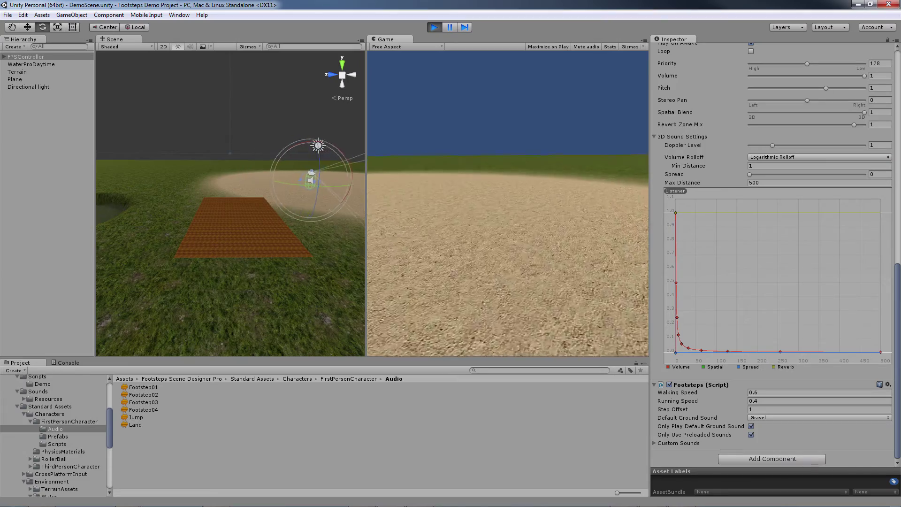
key("w")
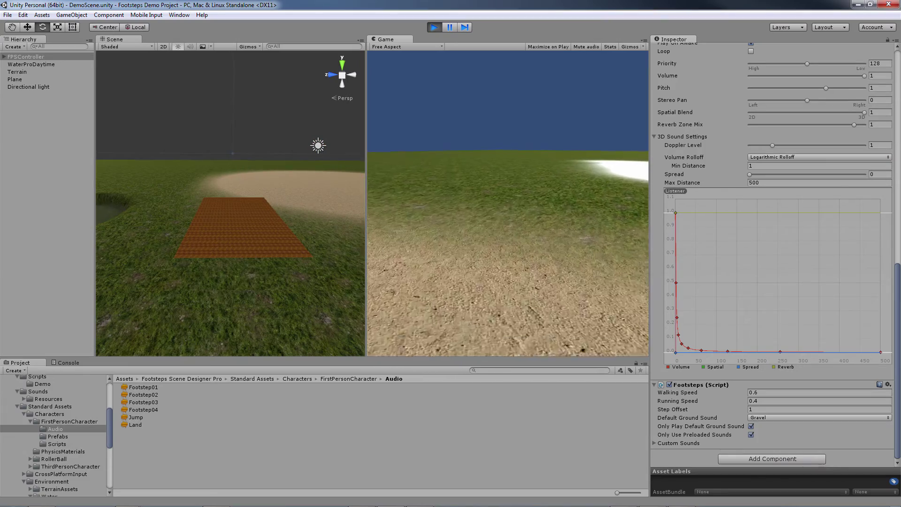
key("w")
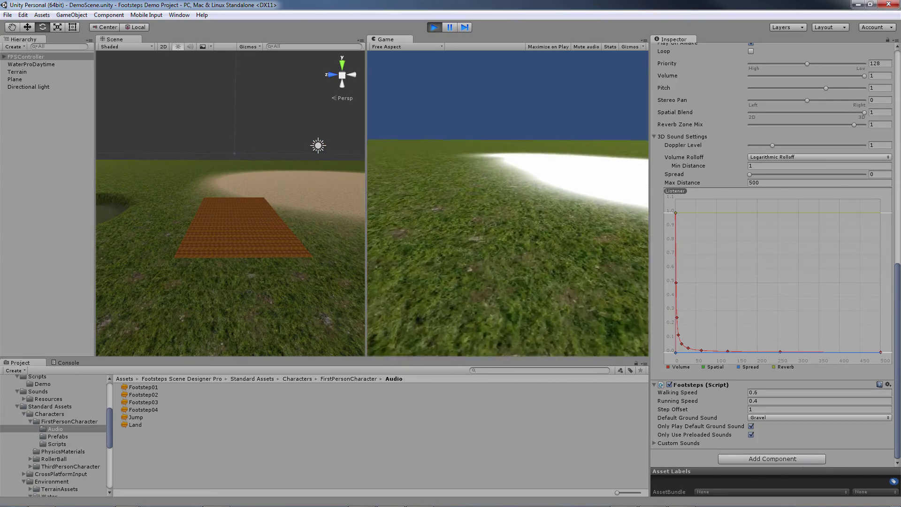
key("w")
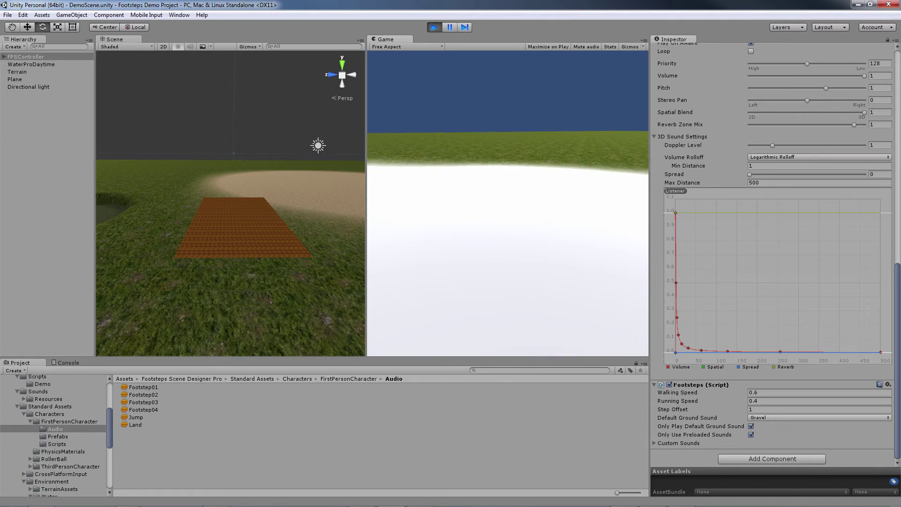
key("w")
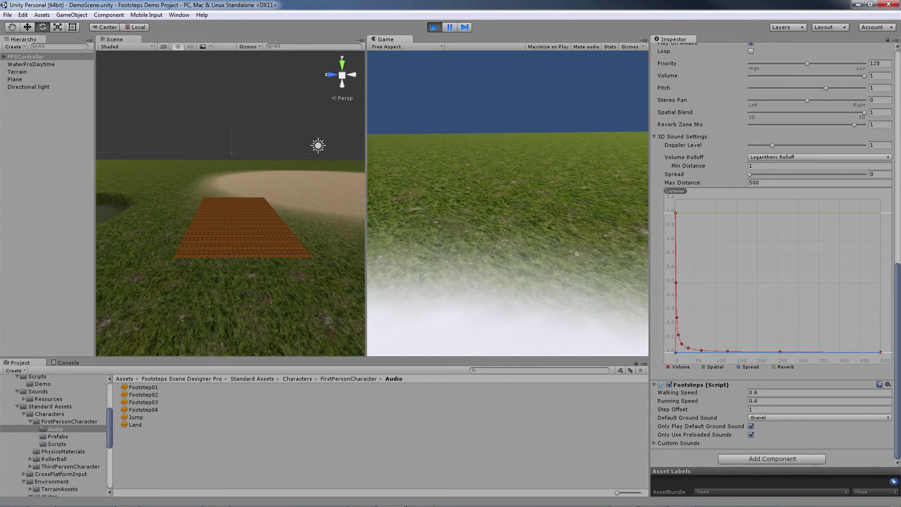
key("w")
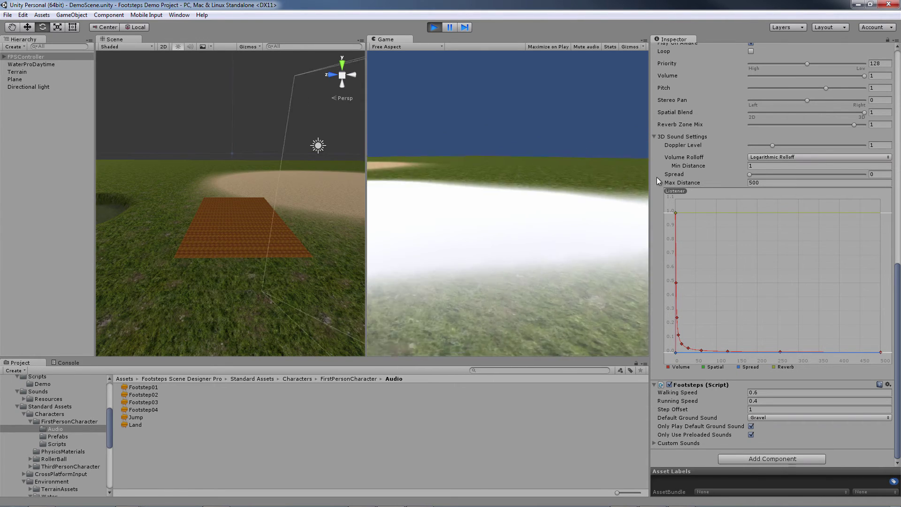
key("w")
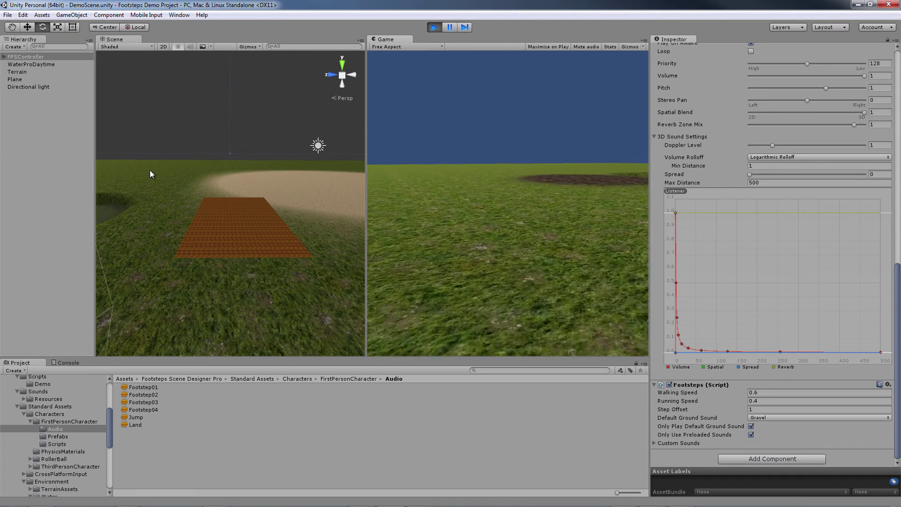
key("w")
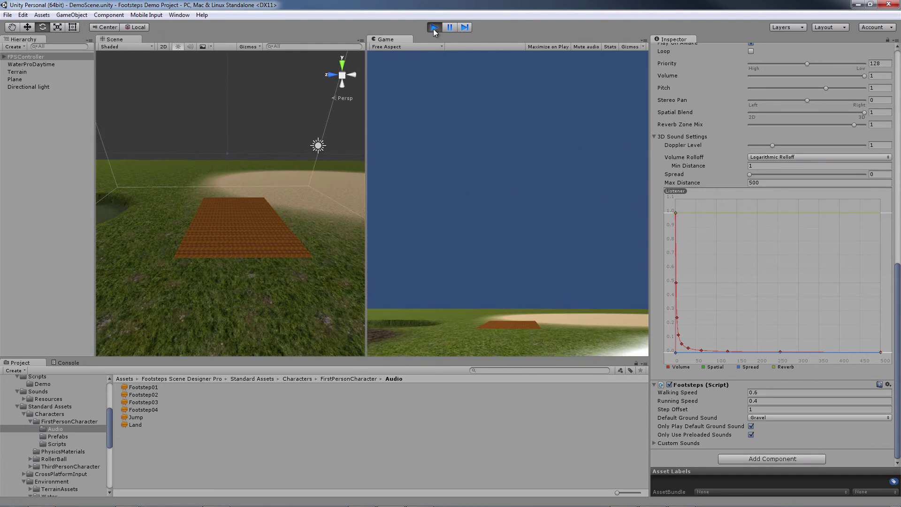
left_click(432, 28)
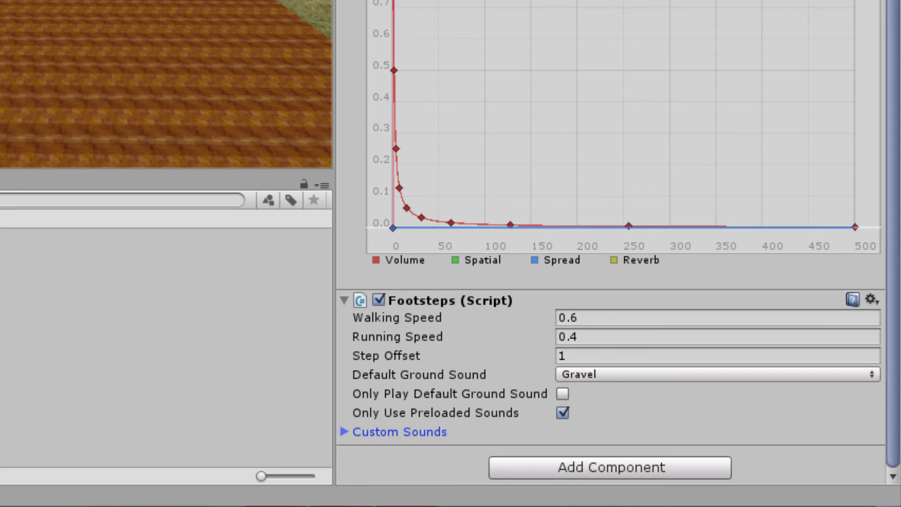
Expand the Footsteps script's Custom Sounds and set the Walking On Wood list size to 4.
left_click(477, 412)
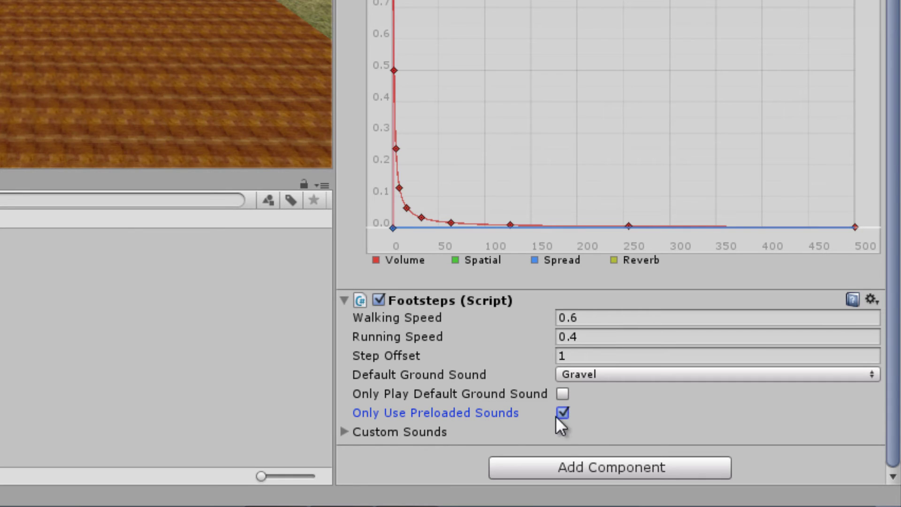
left_click(345, 432)
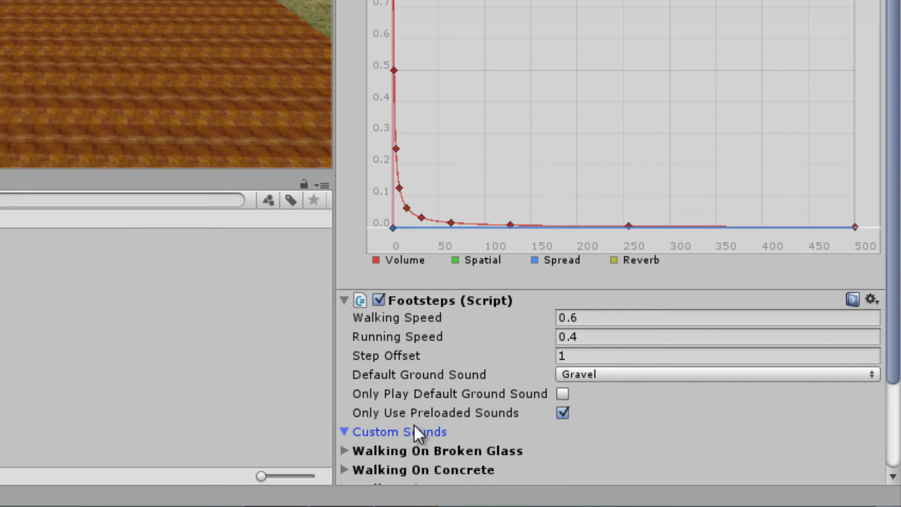
left_click_drag(891, 121, 894, 270)
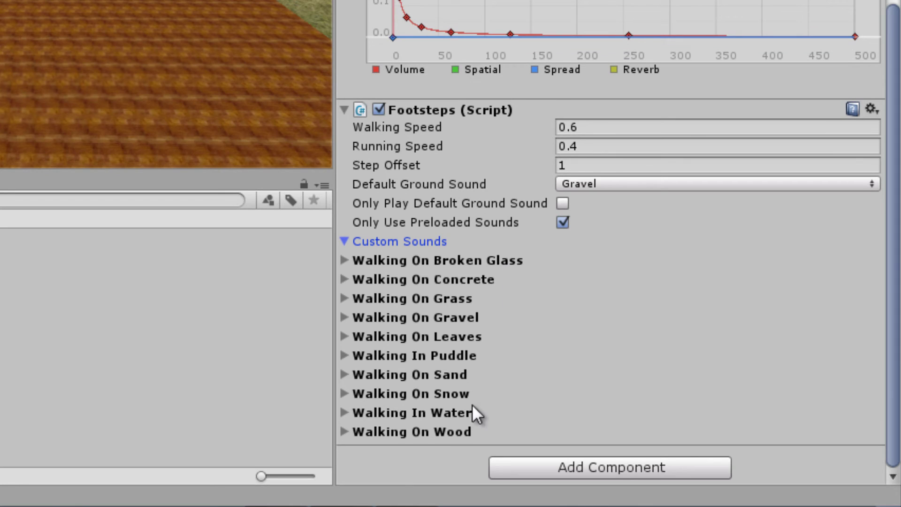
left_click(343, 431)
scroll(600, 347, "down", 1)
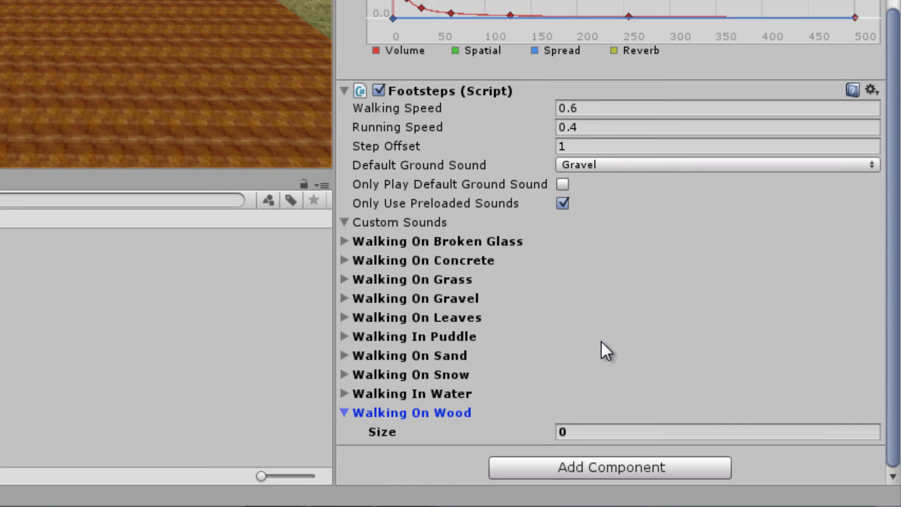
left_click(574, 430)
type("4")
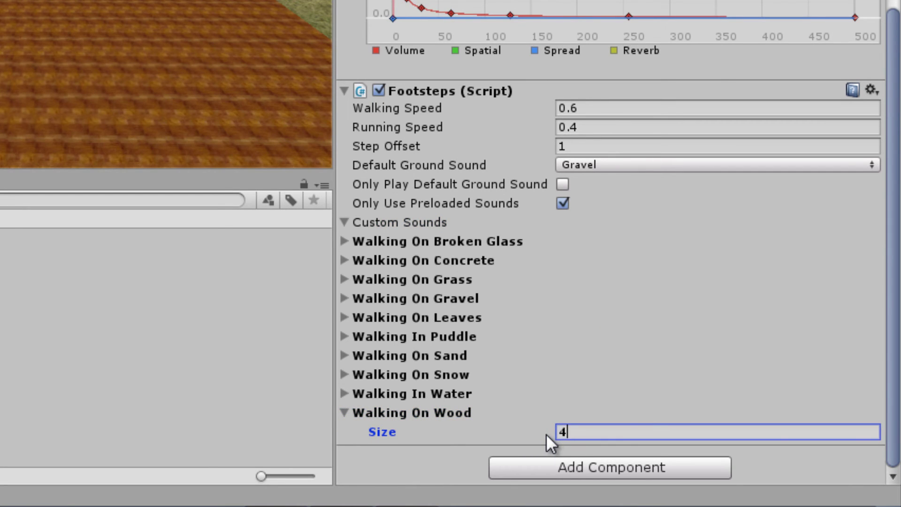
scroll(761, 404, "up", 10)
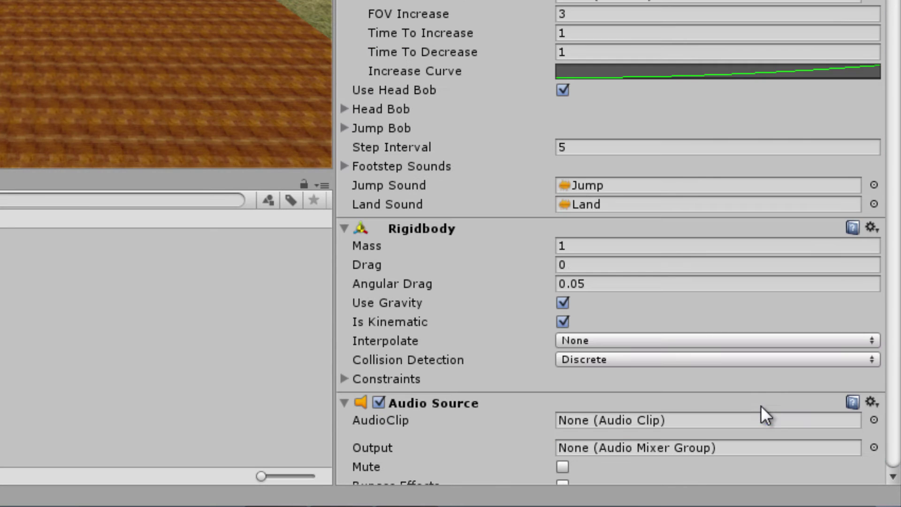
scroll(698, 358, "down", 15)
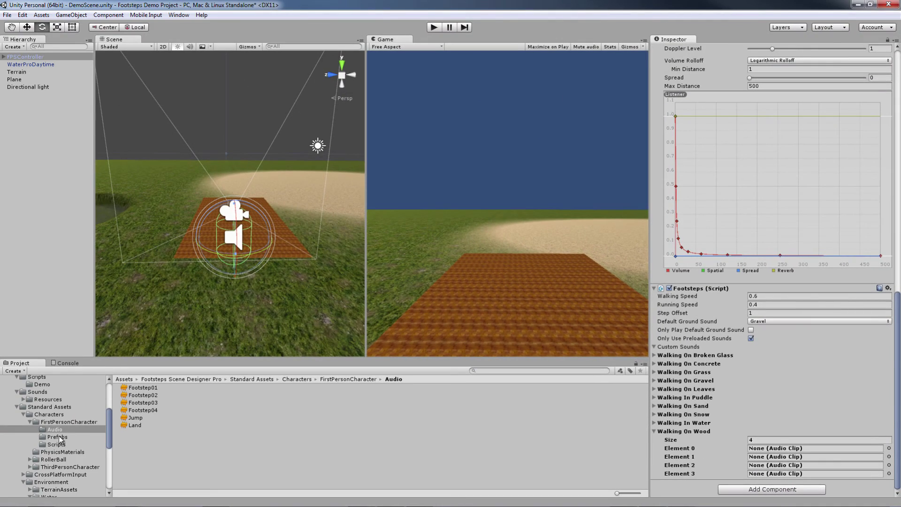
Assign the Footstep01 to Footstep04 clips from the FirstPersonCharacter Audio folder to Walking On Wood Elements 0 to 3.
left_click(48, 399)
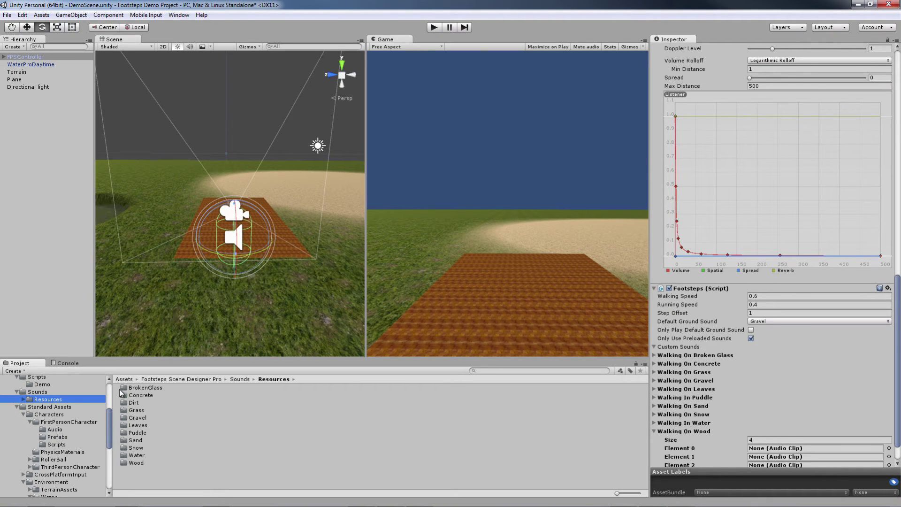
left_click(58, 424)
left_click(57, 429)
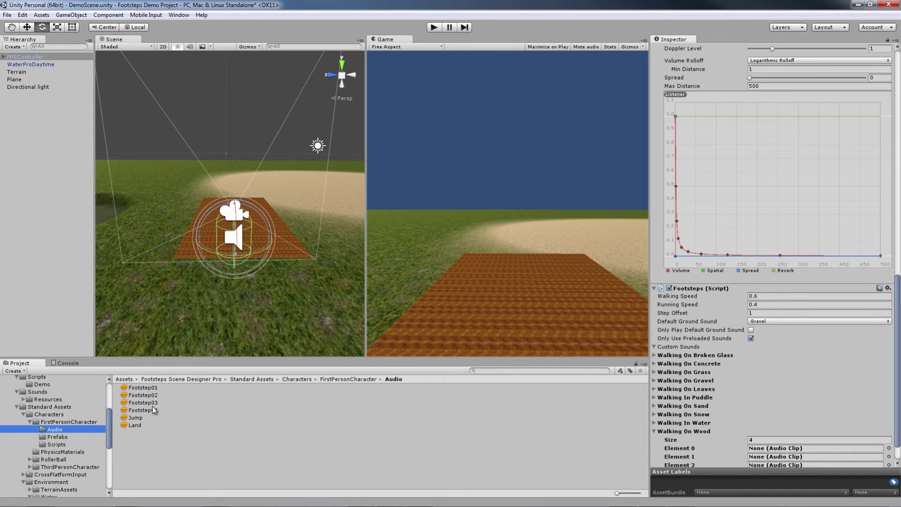
left_click_drag(145, 387, 793, 449)
left_click_drag(151, 395, 778, 457)
left_click_drag(151, 403, 777, 468)
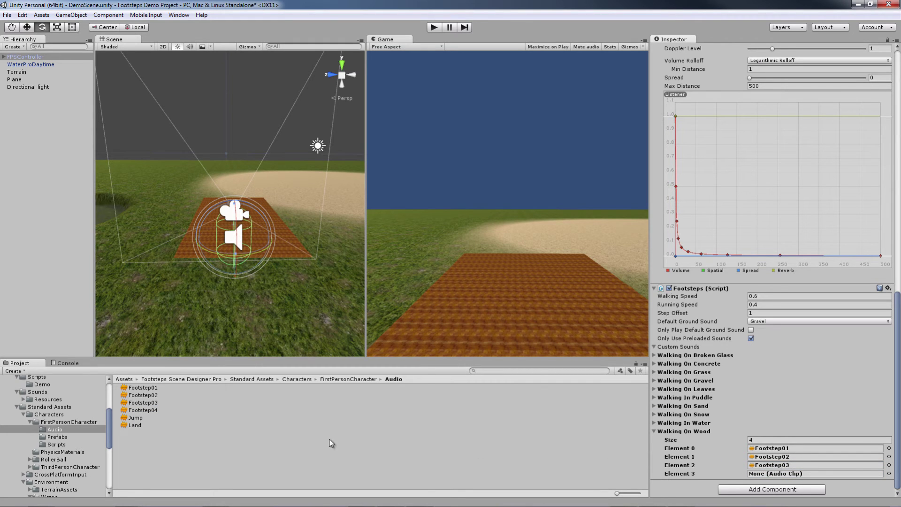
left_click_drag(151, 413, 764, 474)
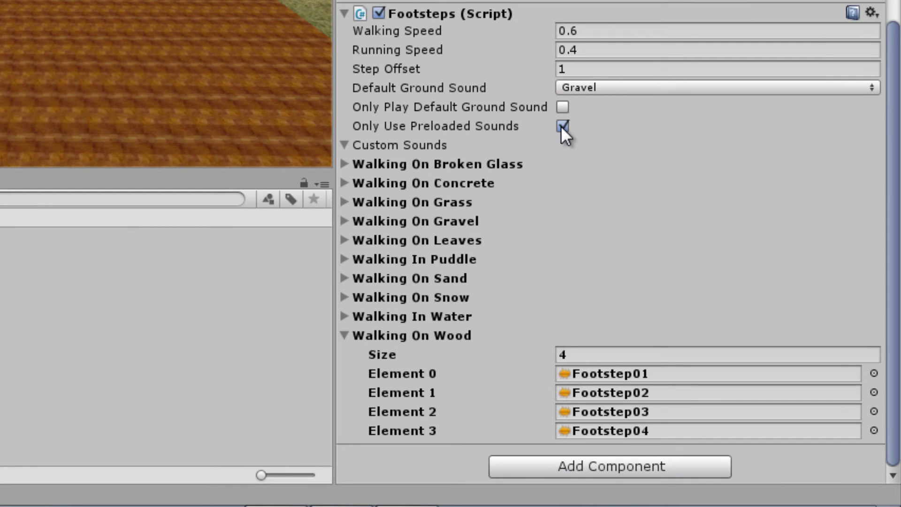
Turn off Only Use Preloaded Sounds, and run the game across the plane, grass and snow to test the custom footsteps.
left_click(562, 126)
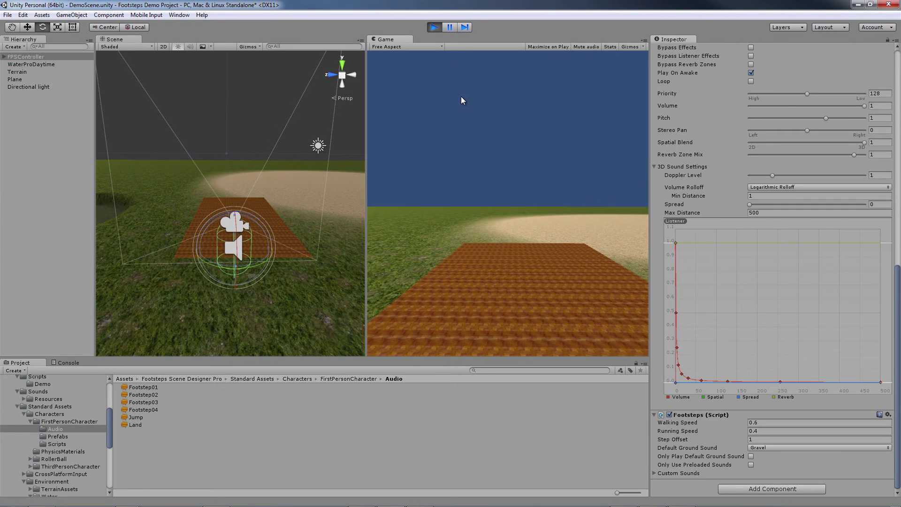
key("w")
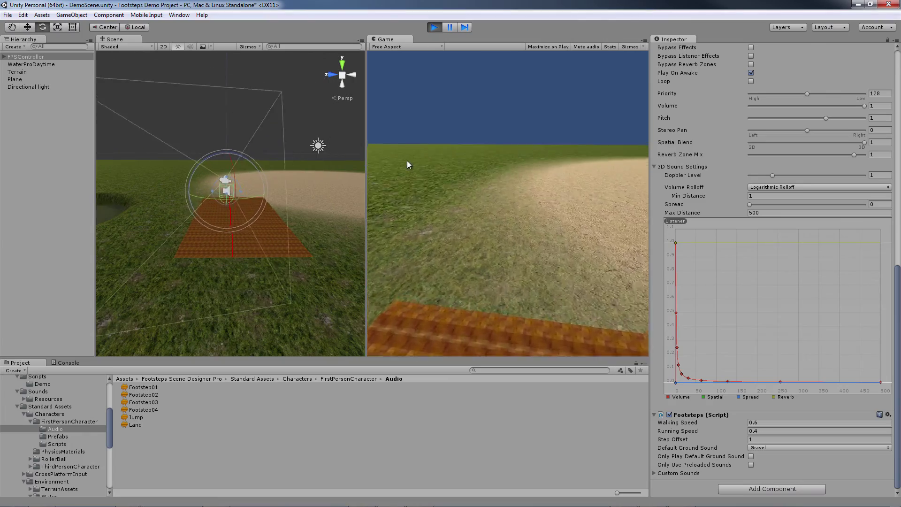
key("w")
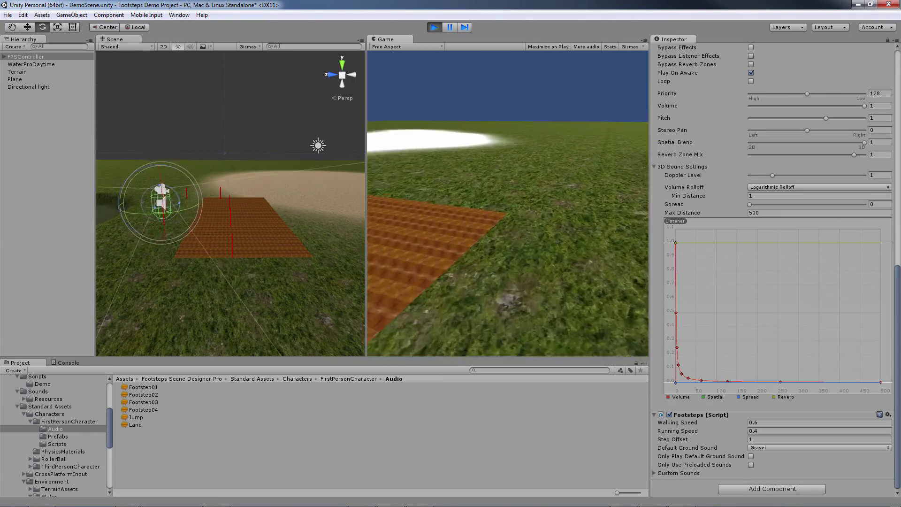
key("w")
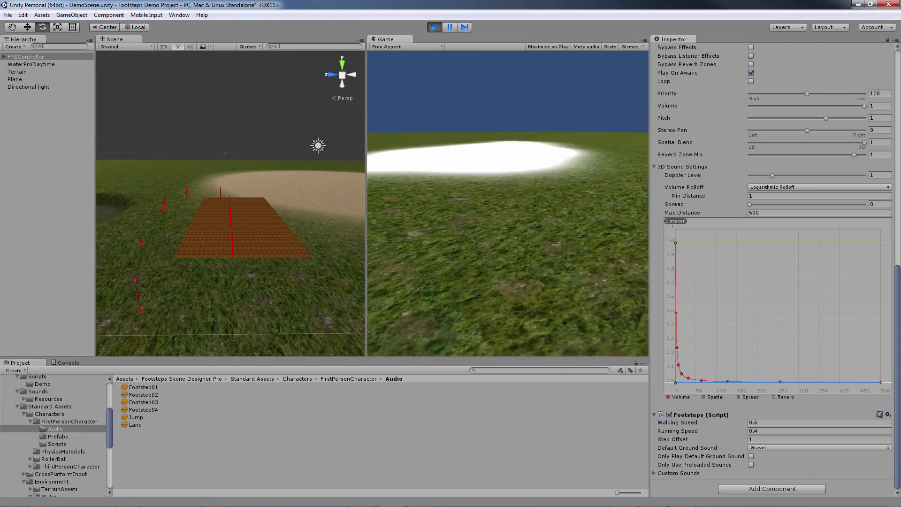
key("w")
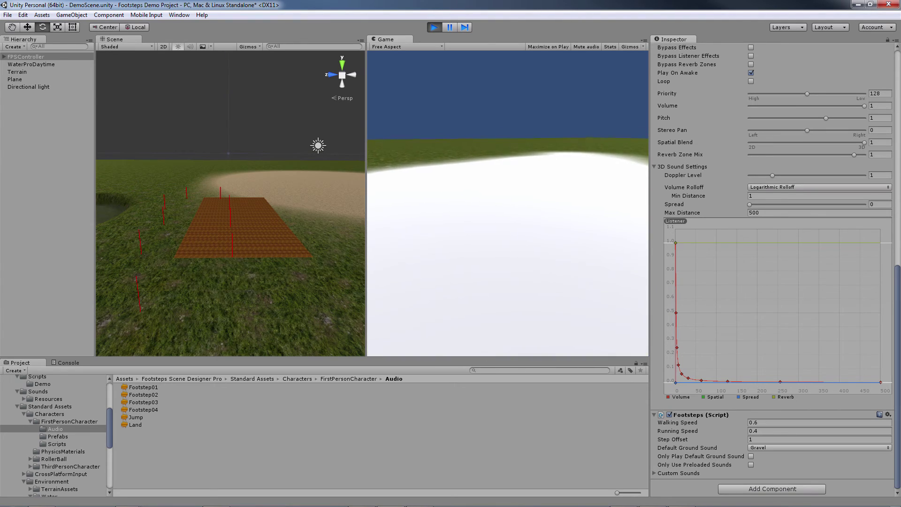
key("w")
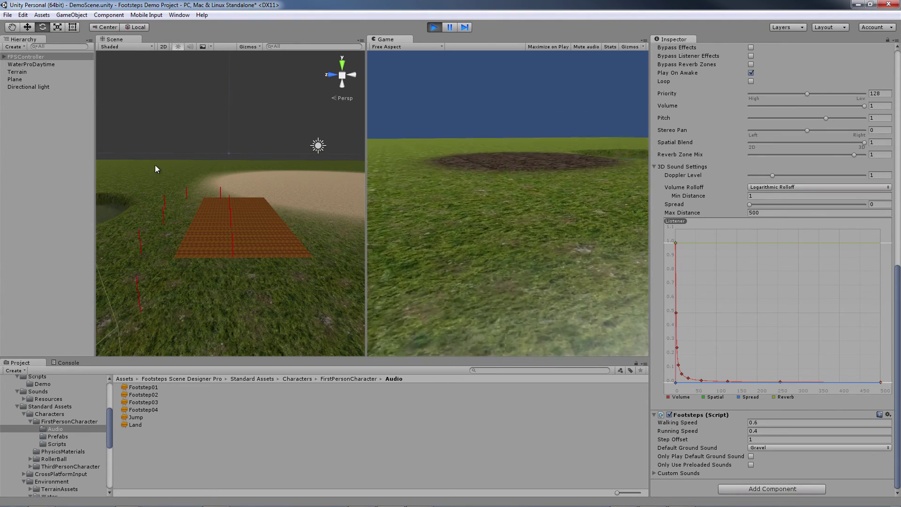
key("w")
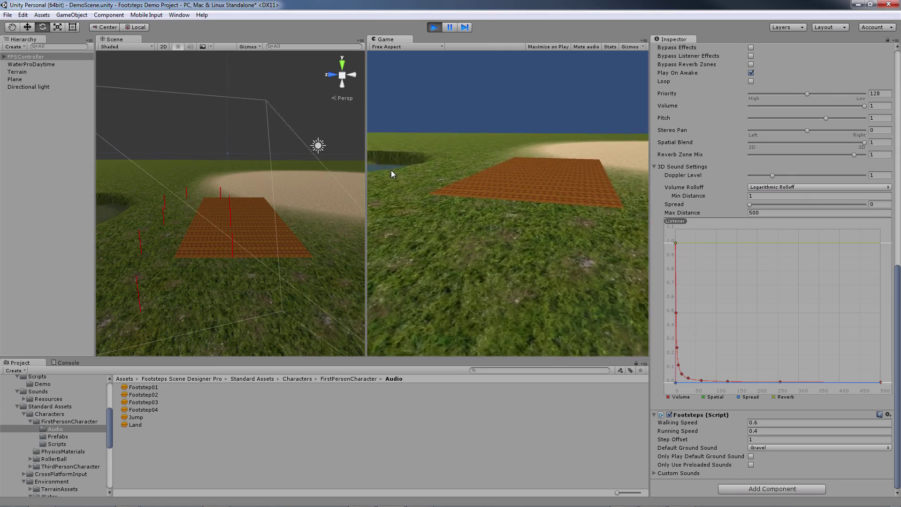
key("w")
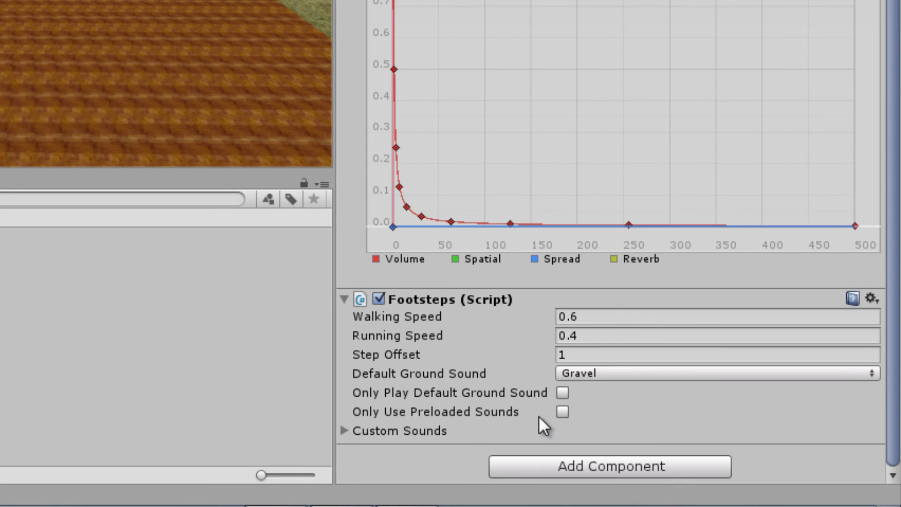
Turn on Only Use Preloaded Sounds in the Footsteps script and expand Custom Sounds to review the Walking On Wood clips.
left_click(562, 412)
left_click(343, 430)
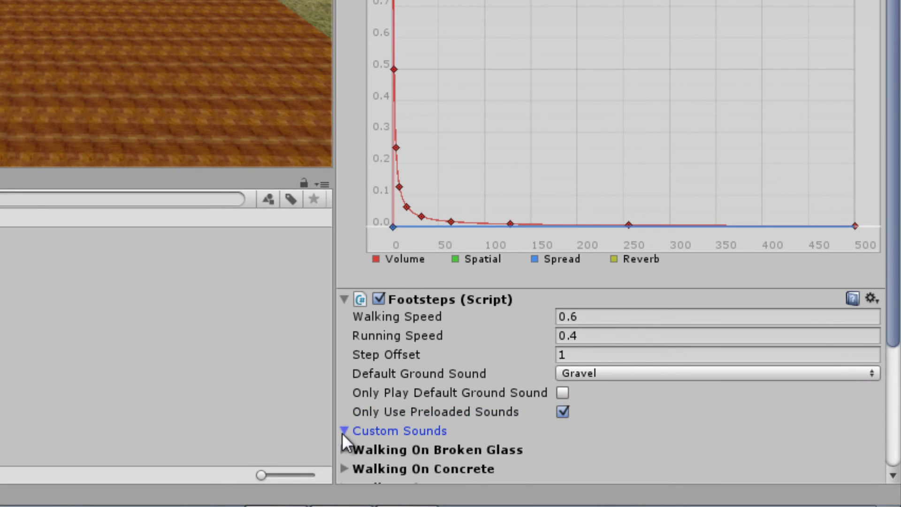
scroll(446, 255, "down", 10)
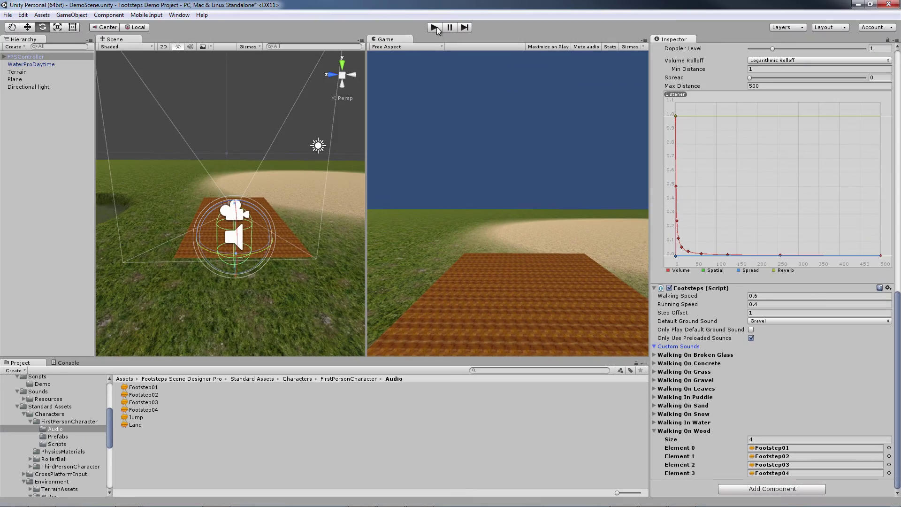
Run the game and walk across the plane, grass and dark brown ground patch to test the preloaded footsteps.
left_click(435, 27)
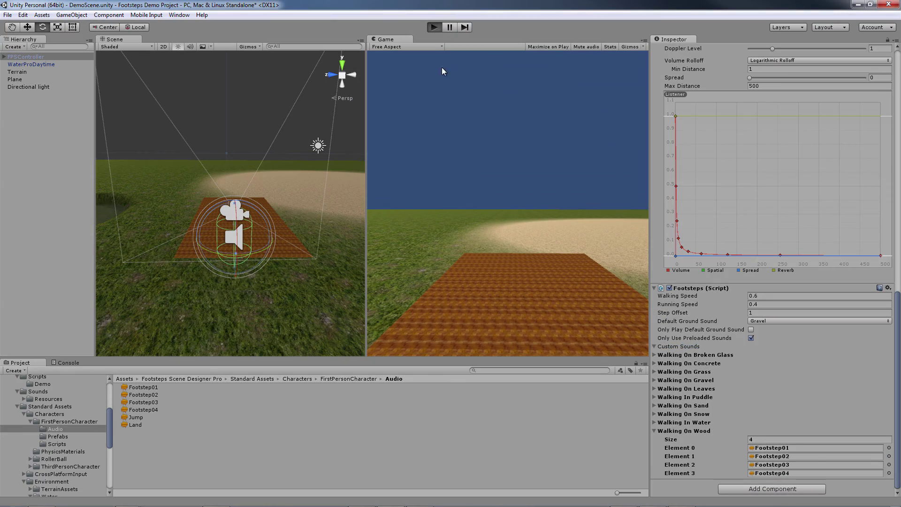
key("w")
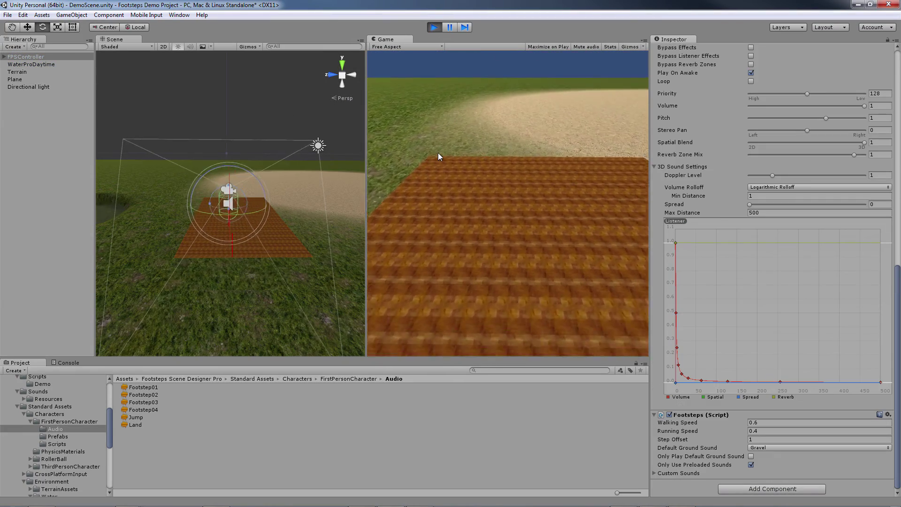
key("w")
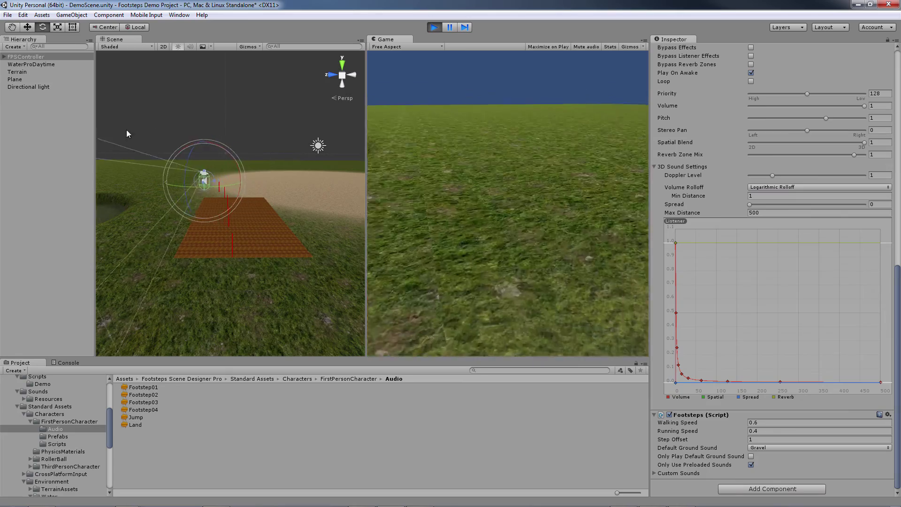
key("w")
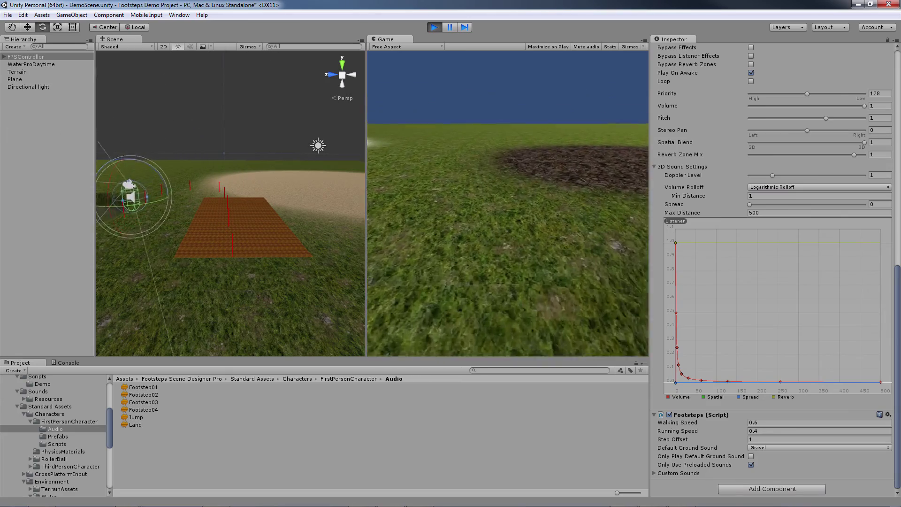
key("w")
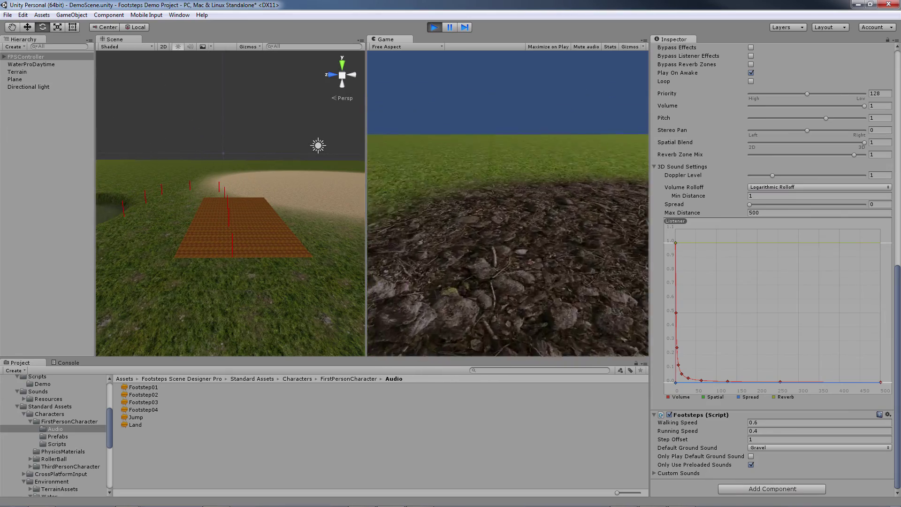
key("w")
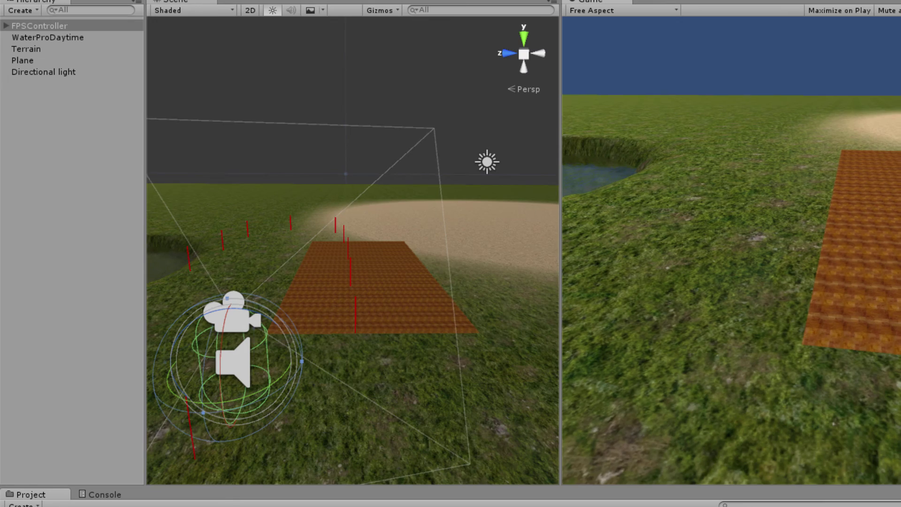
key("w")
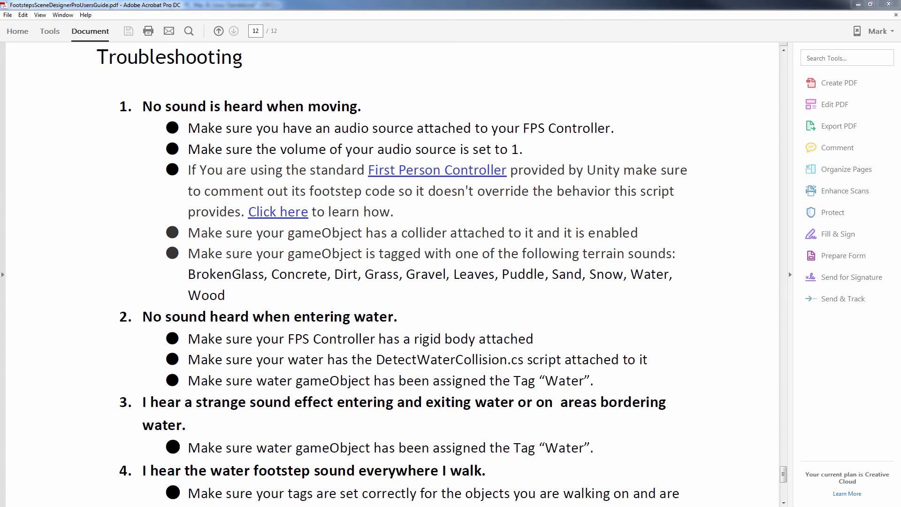
Switch to Unity, select the FPSController prefab in the FirstPersonCharacter Prefabs folder, and open its FirstPersonController script.
key("alt+Tab")
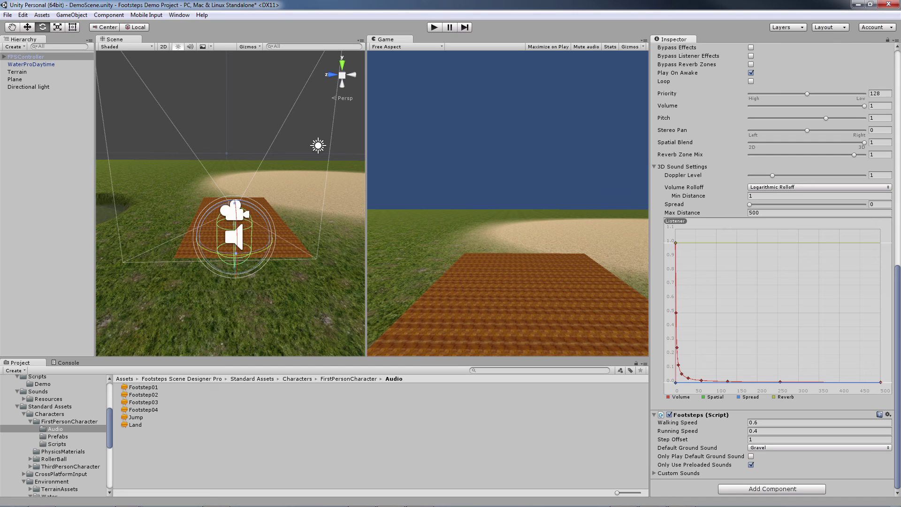
left_click(57, 421)
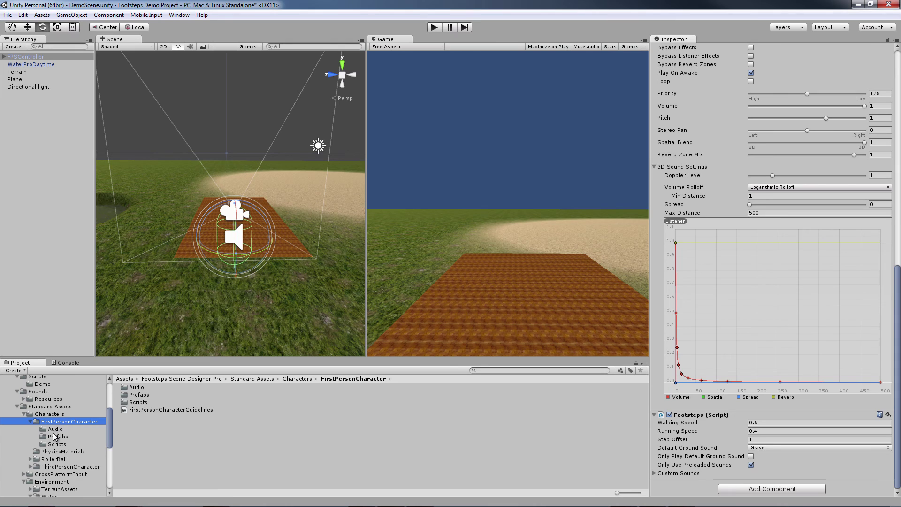
left_click(54, 437)
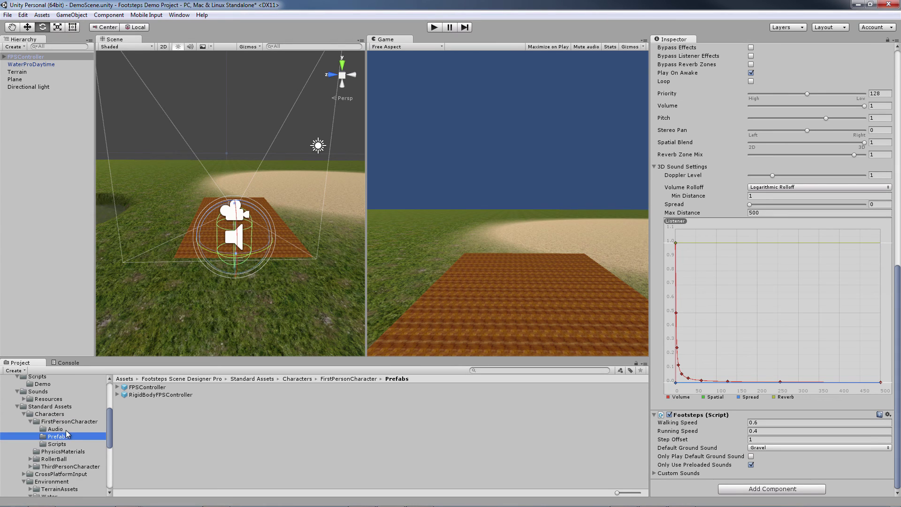
left_click(153, 389)
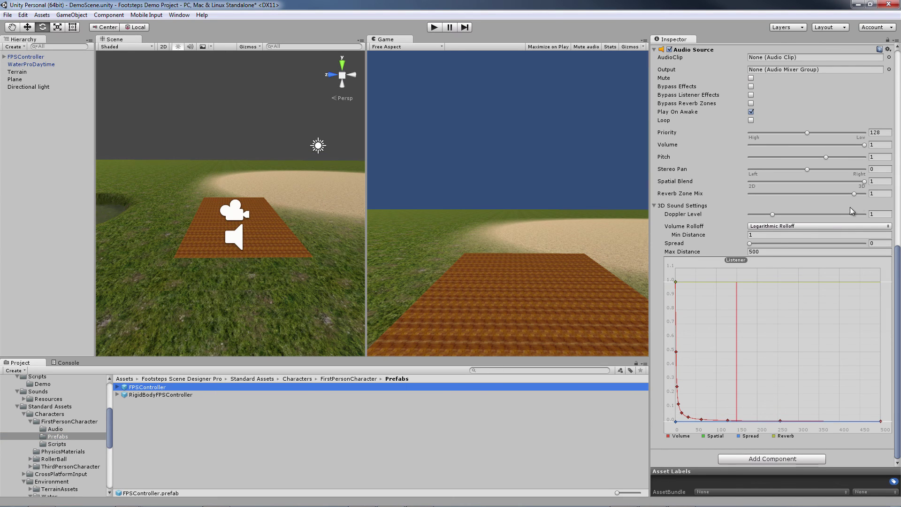
left_click_drag(894, 289, 894, 116)
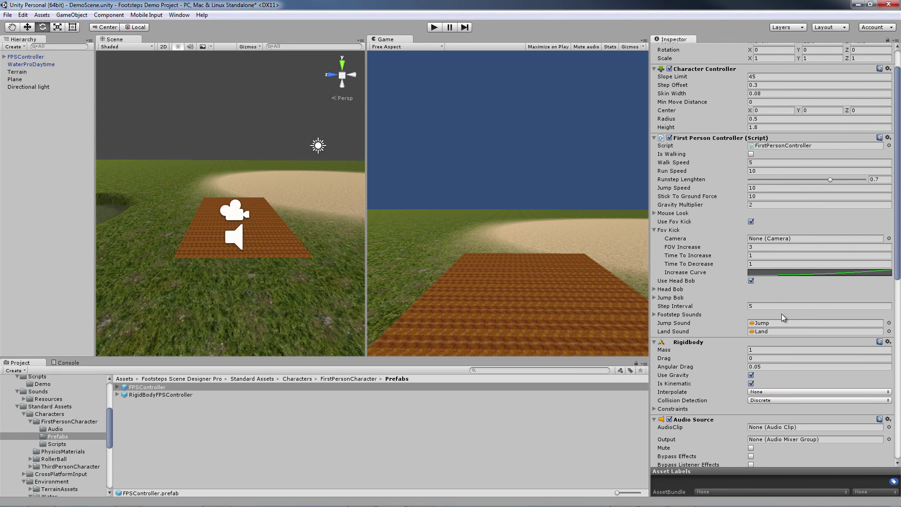
left_click(772, 145)
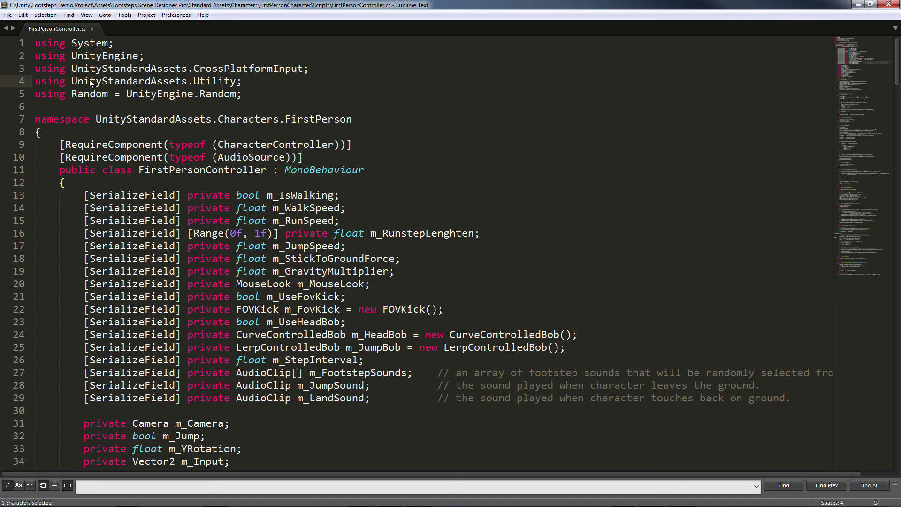
Search FirstPersonController.cs for the TMHG comments on the landing, jump and footstep sound calls, and switch to the user's guide in Acrobat.
key("ctrl+f")
type("tmg")
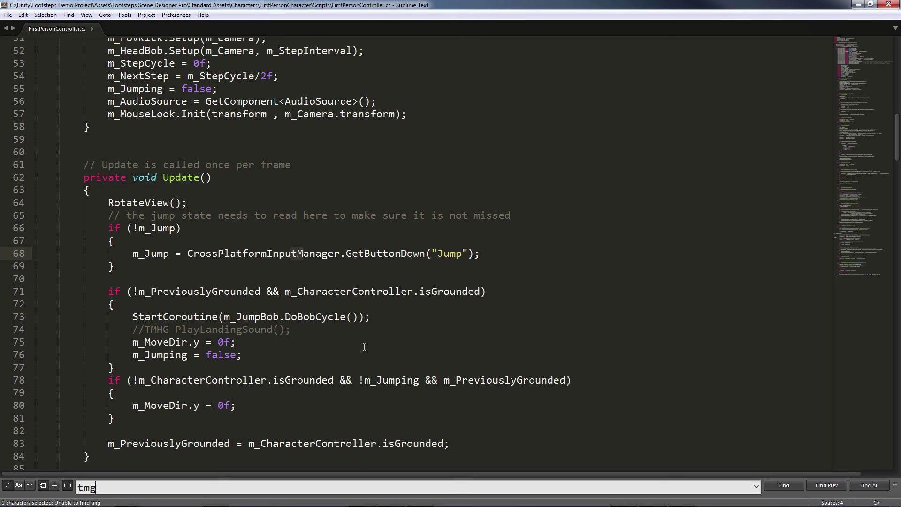
double_click(157, 329)
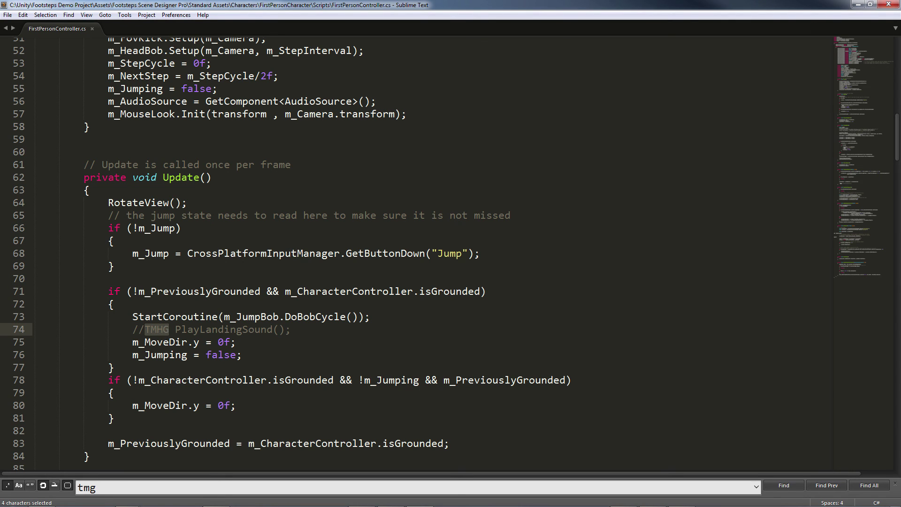
key("ctrl+f")
key("Return")
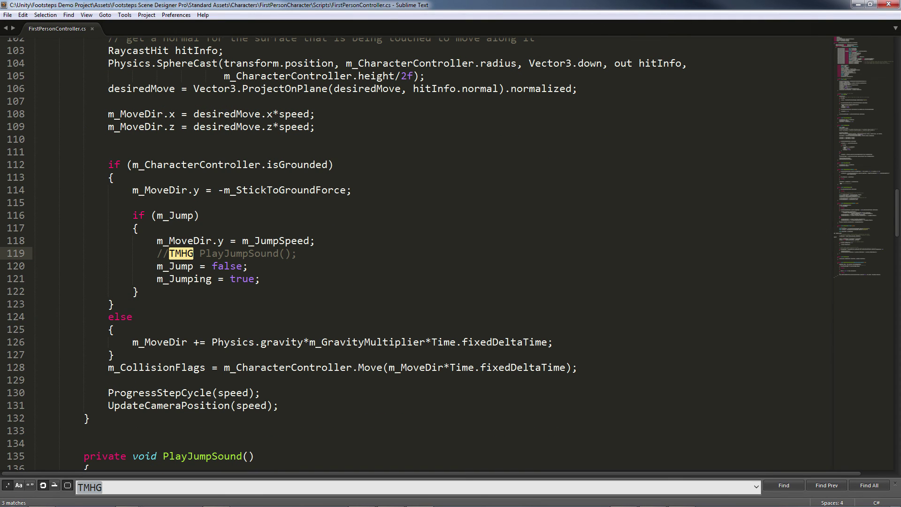
key("Return")
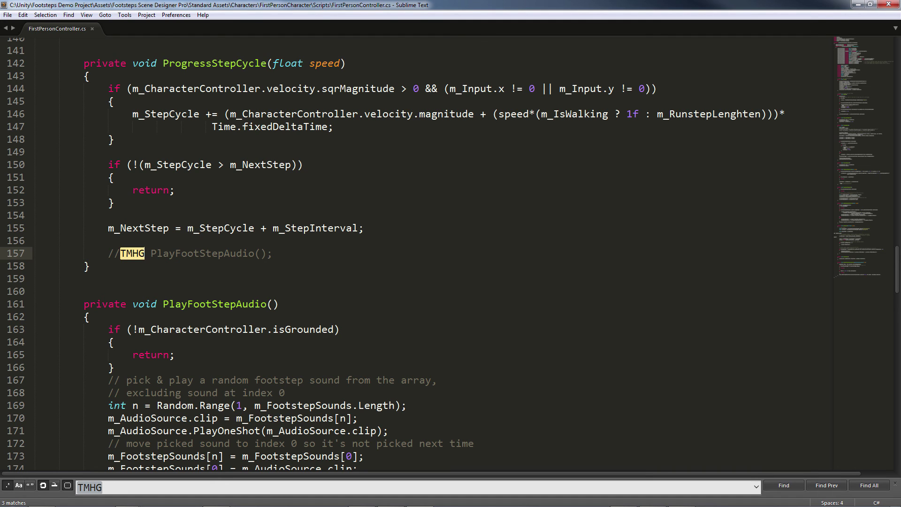
key("alt+Tab")
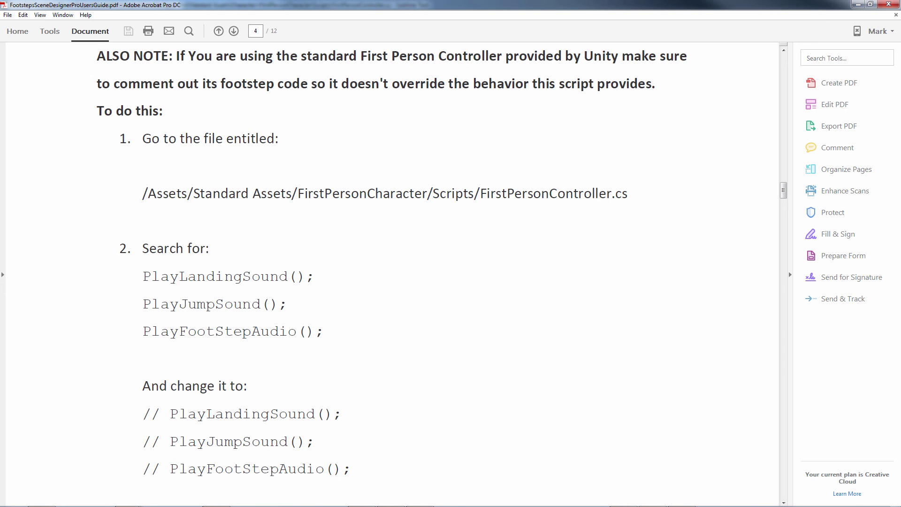